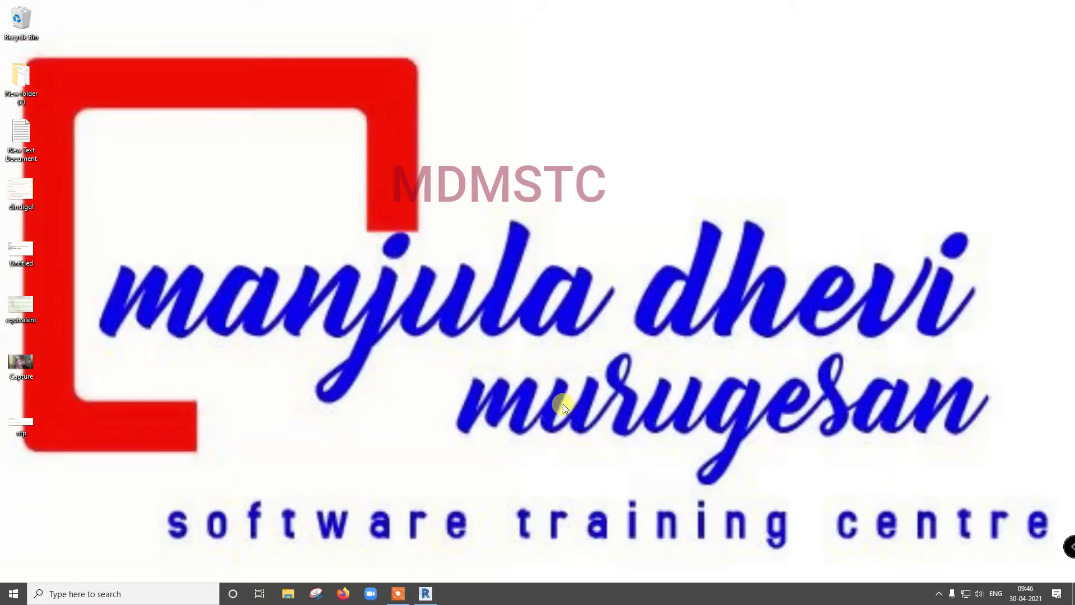
Restore the Revit MEP window showing the '1 - Lighting' floor plan.
left_click(431, 593)
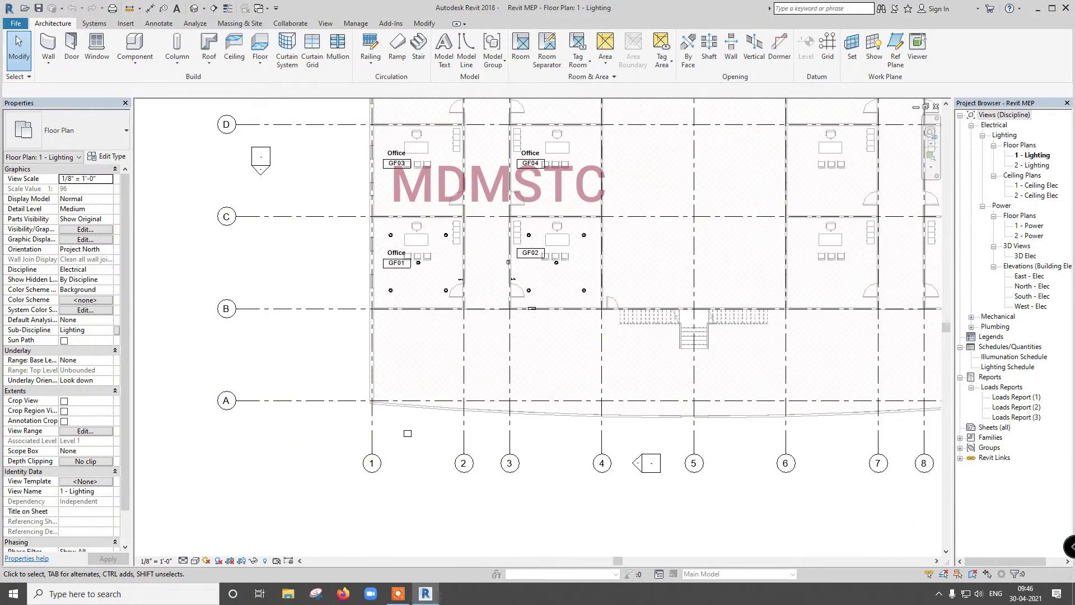
Pan the plan to show GF05–GF06 and list the Systems wire shapes (Arc, Spline, Chamfered).
scroll(616, 231, "up", 2)
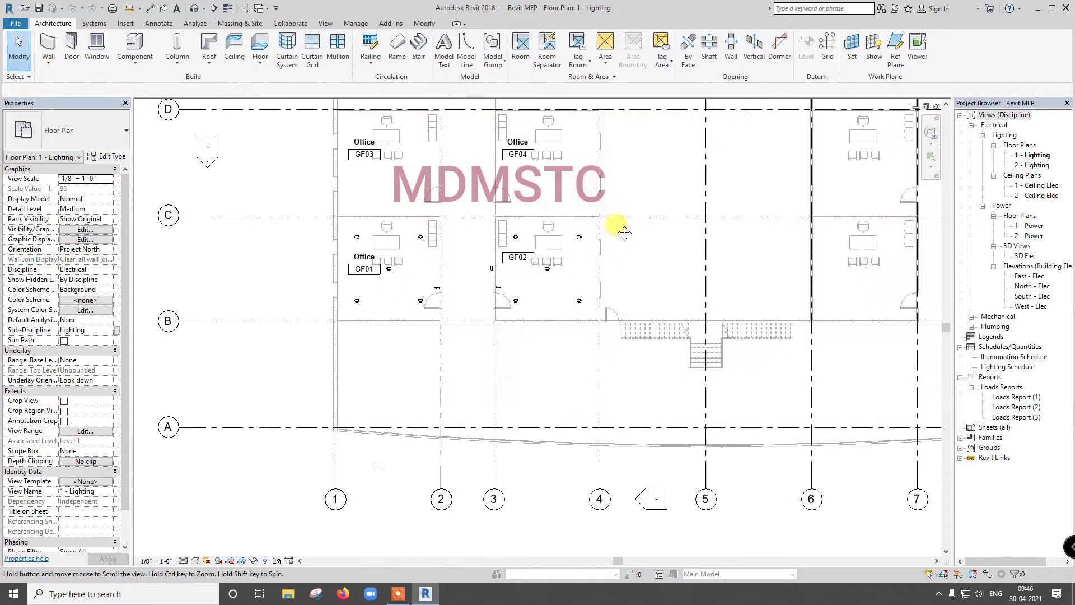
middle_click_drag(619, 233, 621, 280)
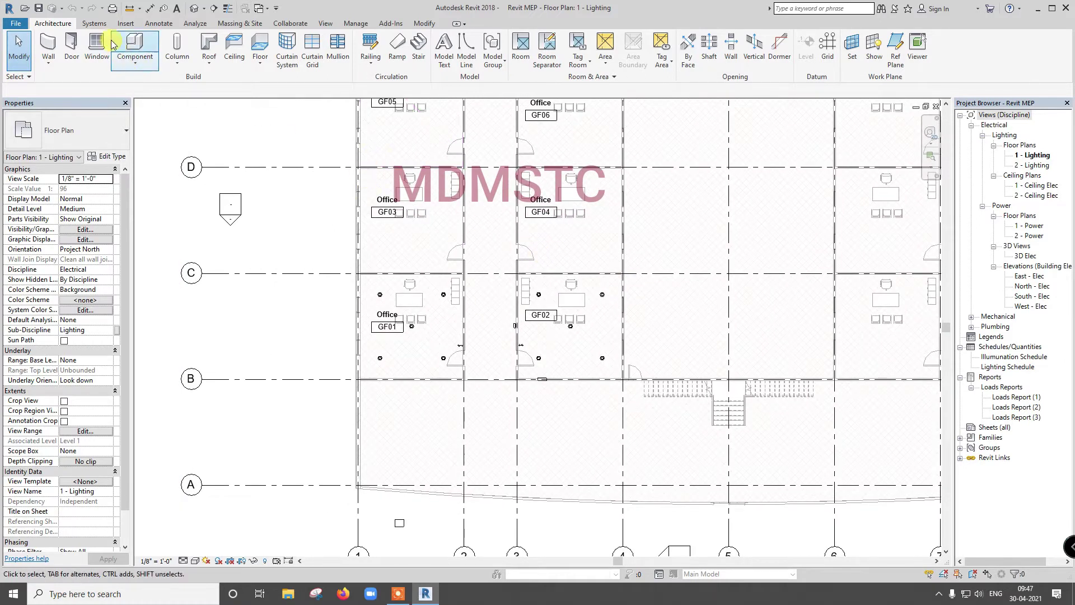
left_click(95, 24)
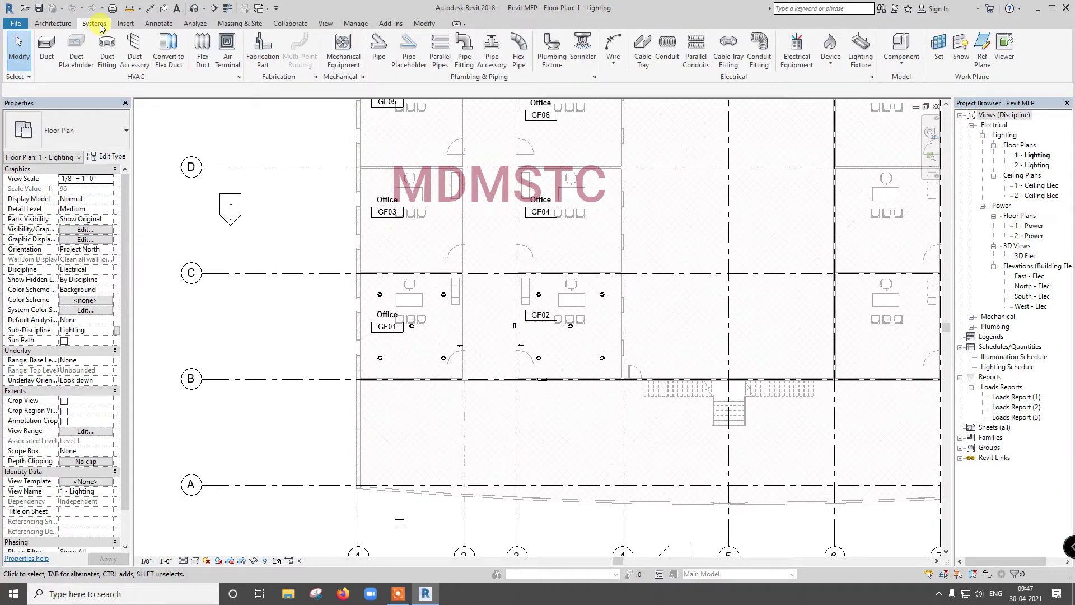
left_click(616, 67)
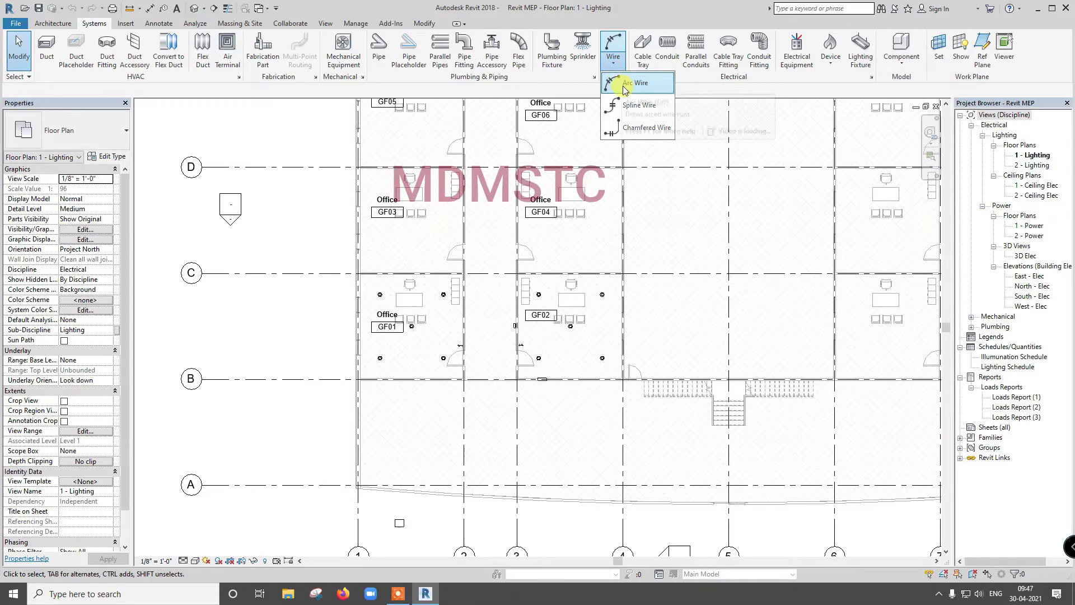
Draw an arc wire from a GF01 ceiling light to the single-pole switch beside the door.
left_click(626, 84)
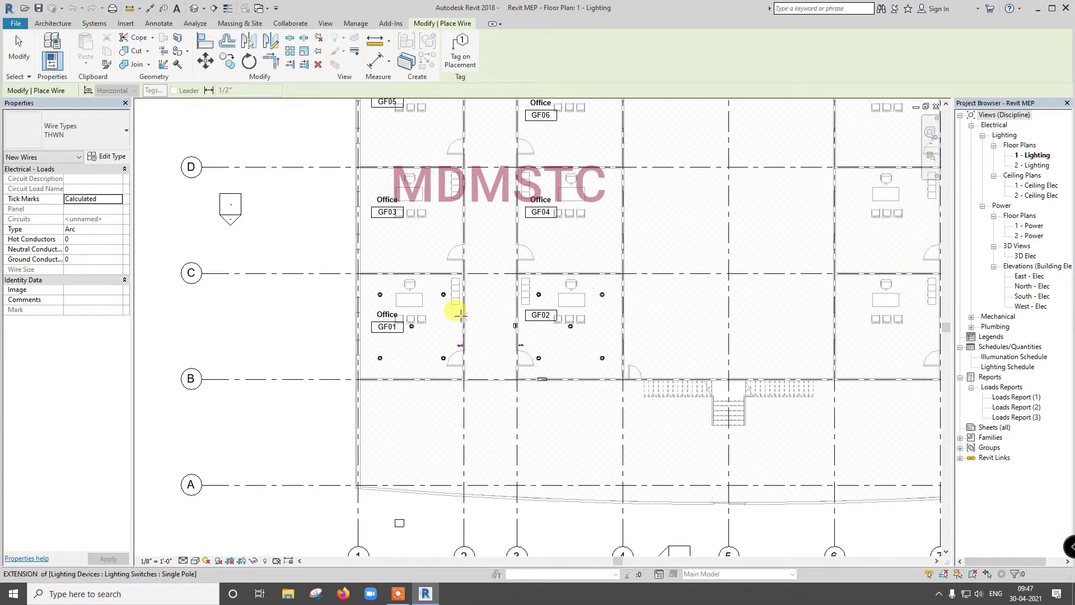
scroll(448, 297, "up", 2)
scroll(434, 281, "up", 4)
scroll(440, 284, "up", 2)
scroll(440, 284, "up", 2)
scroll(431, 291, "up", 2)
scroll(425, 298, "up", 1)
scroll(424, 300, "up", 2)
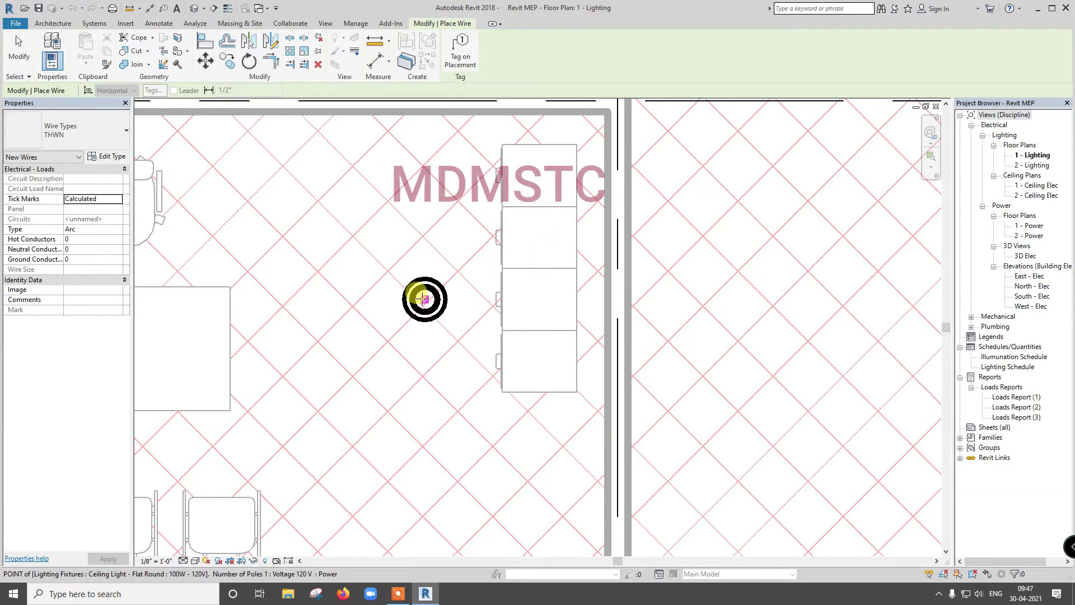
left_click(424, 300)
scroll(468, 313, "down", 4)
scroll(471, 292, "down", 3)
scroll(480, 427, "down", 1)
scroll(491, 372, "up", 3)
scroll(492, 371, "up", 3)
scroll(554, 379, "up", 2)
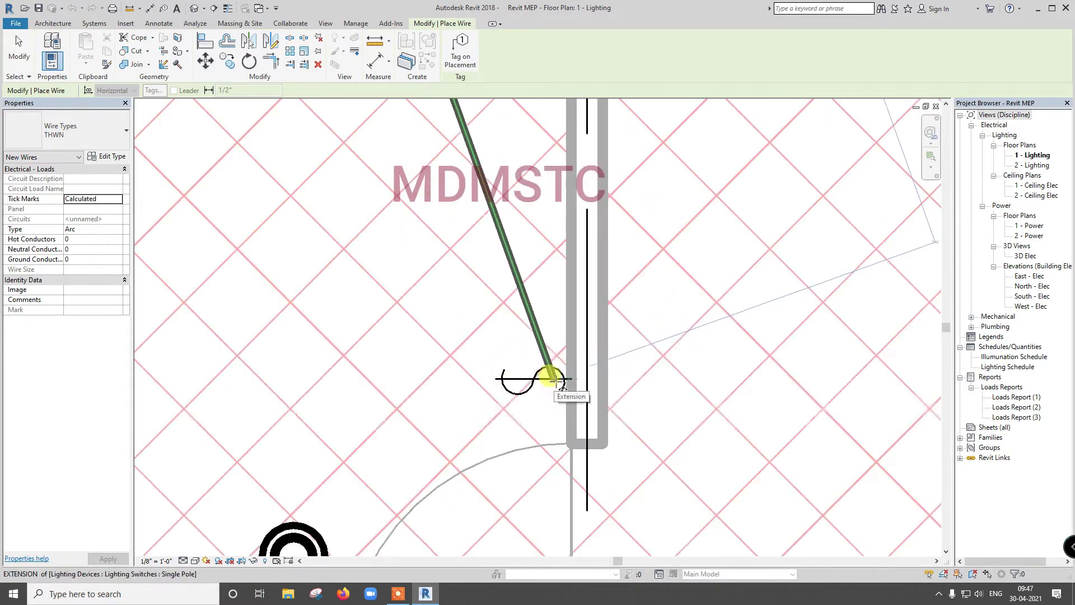
left_click(571, 376)
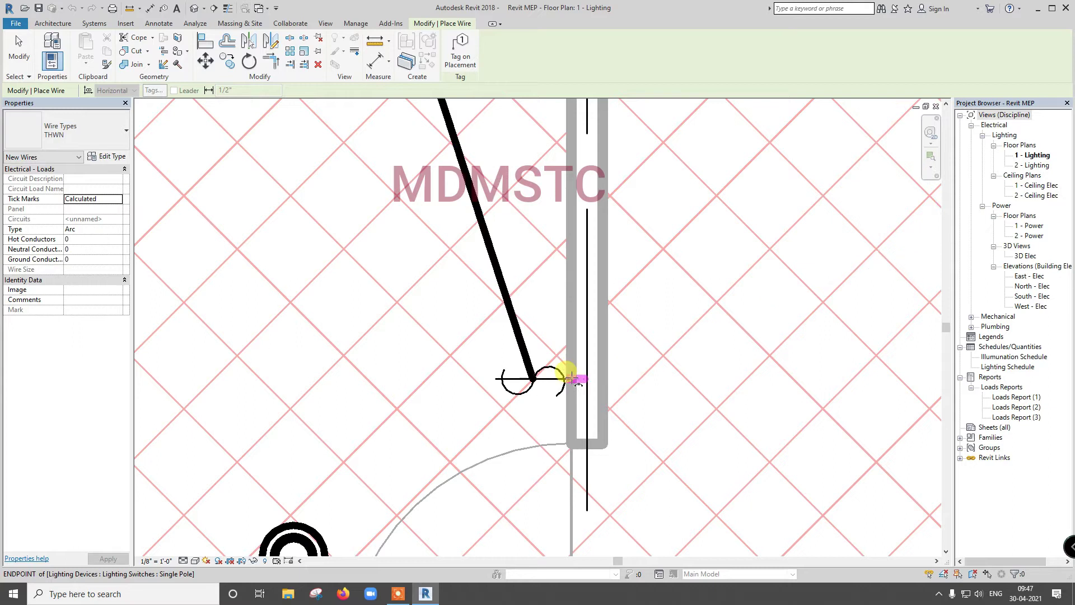
scroll(570, 395, "down", 3)
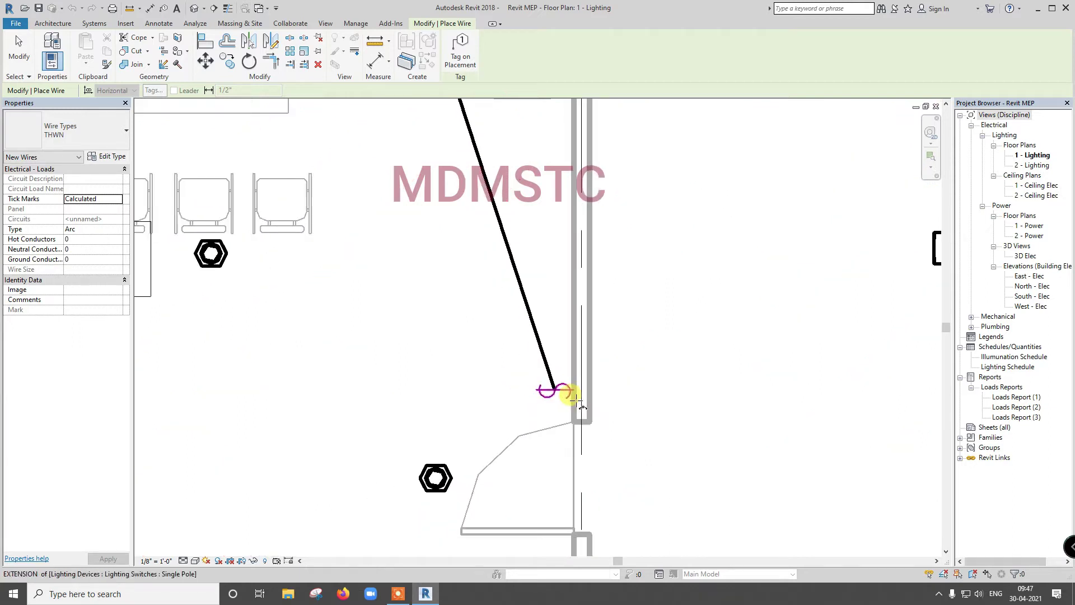
scroll(567, 392, "down", 5)
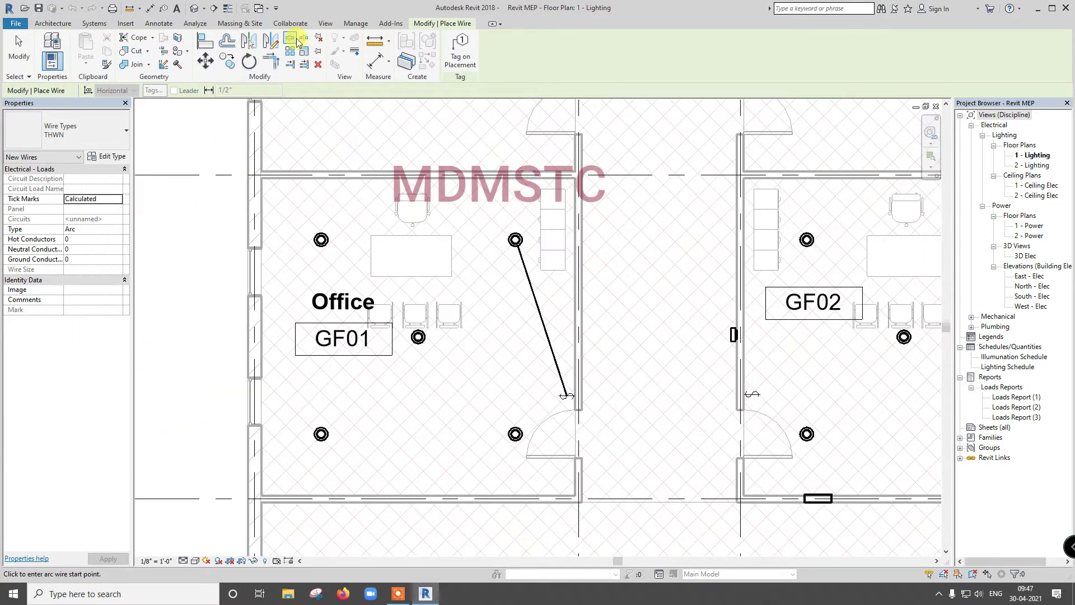
left_click(325, 25)
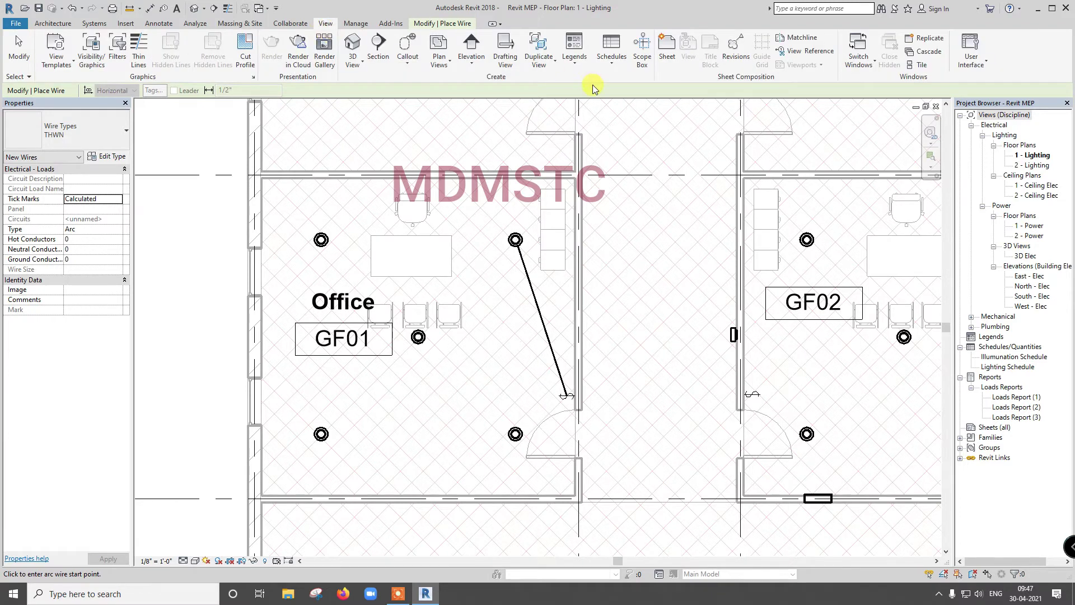
Show electrical disconnect warnings on the plan with Show Disconnects.
left_click(207, 25)
left_click(484, 49)
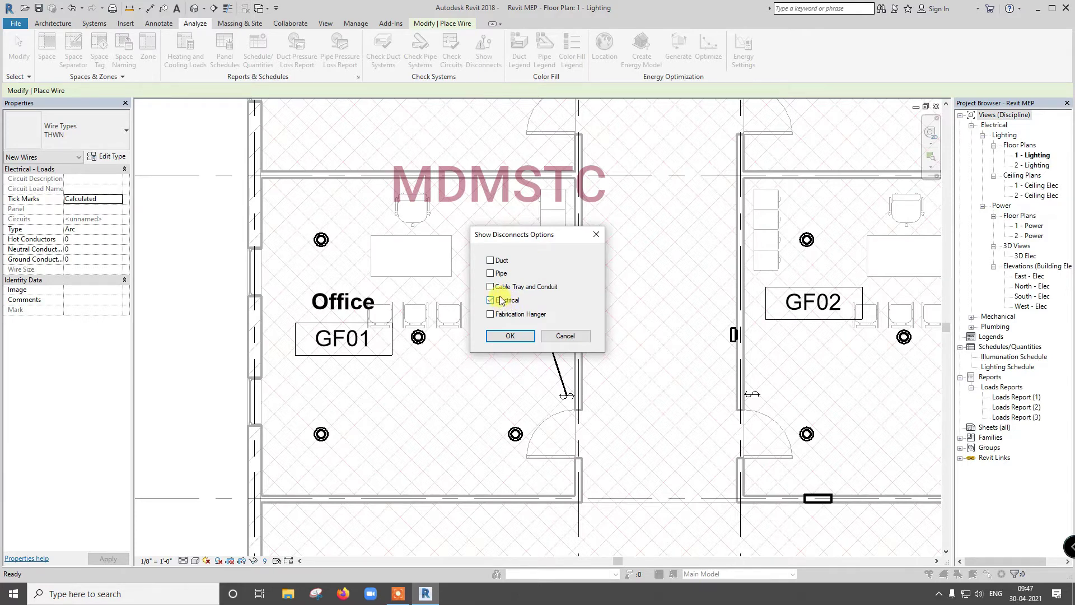
left_click(510, 336)
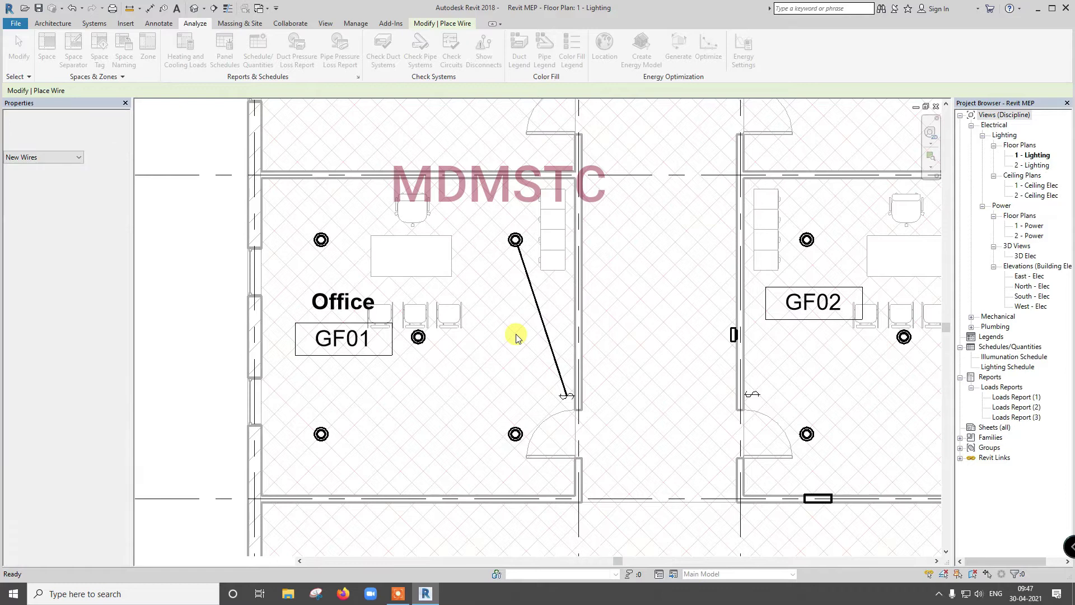
scroll(568, 389, "up", 2)
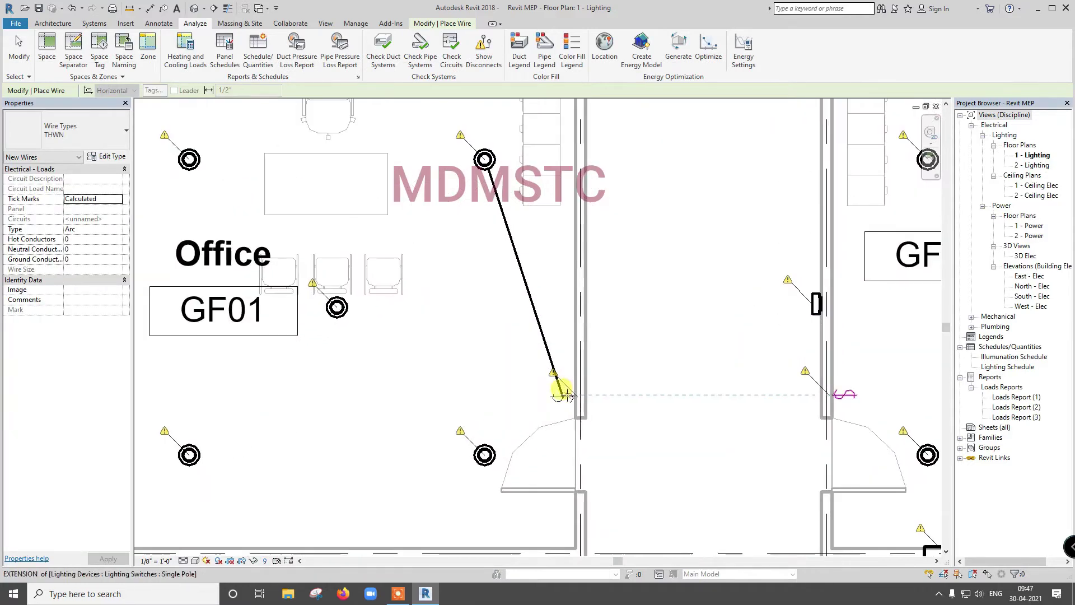
scroll(563, 387, "up", 2)
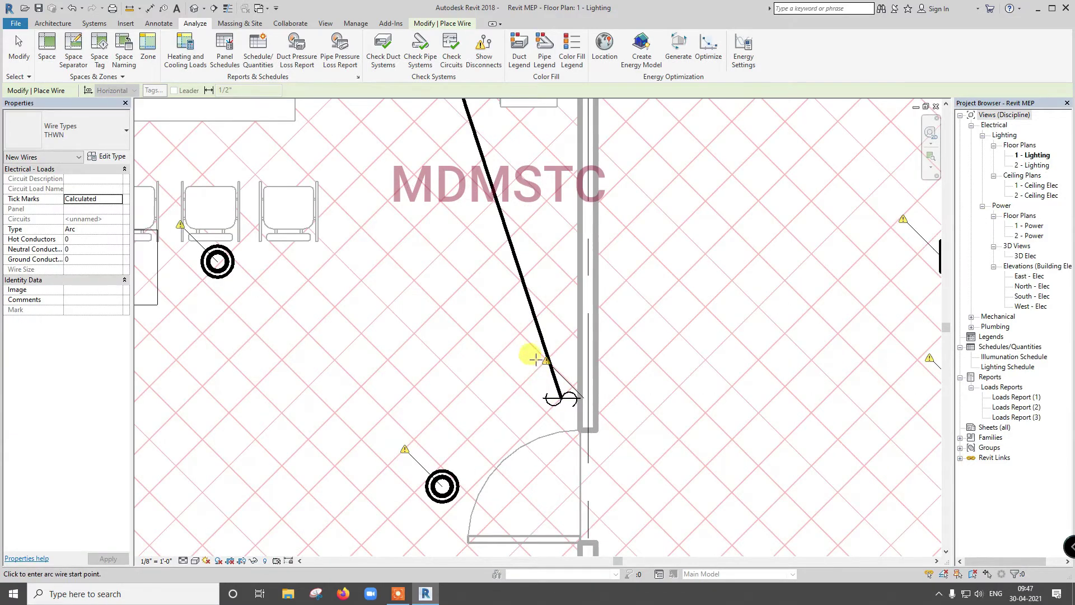
scroll(536, 359, "down", 4)
scroll(537, 359, "up", 1)
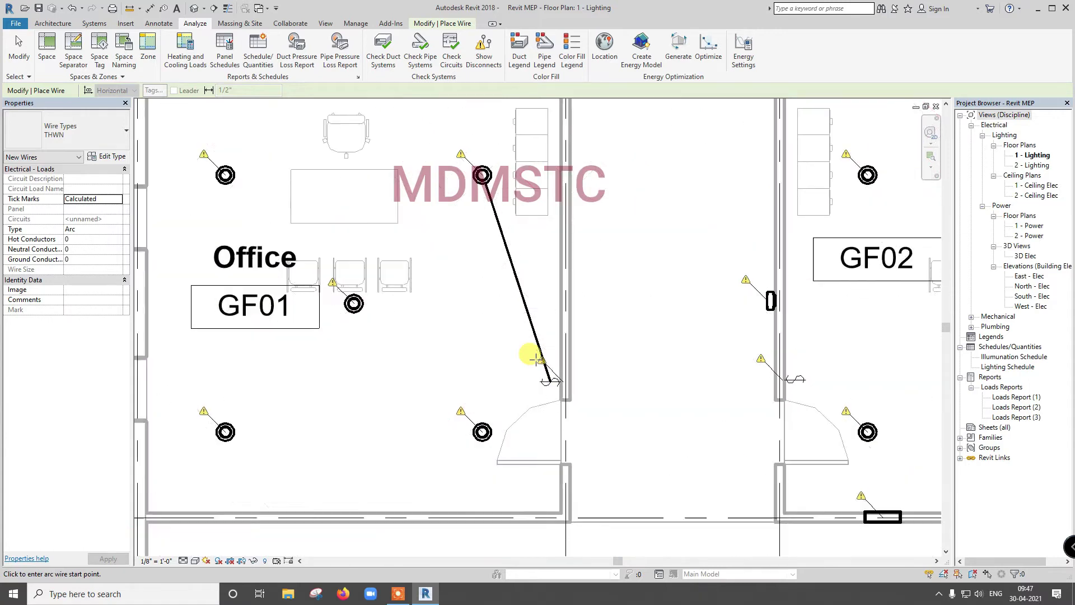
scroll(538, 359, "up", 1)
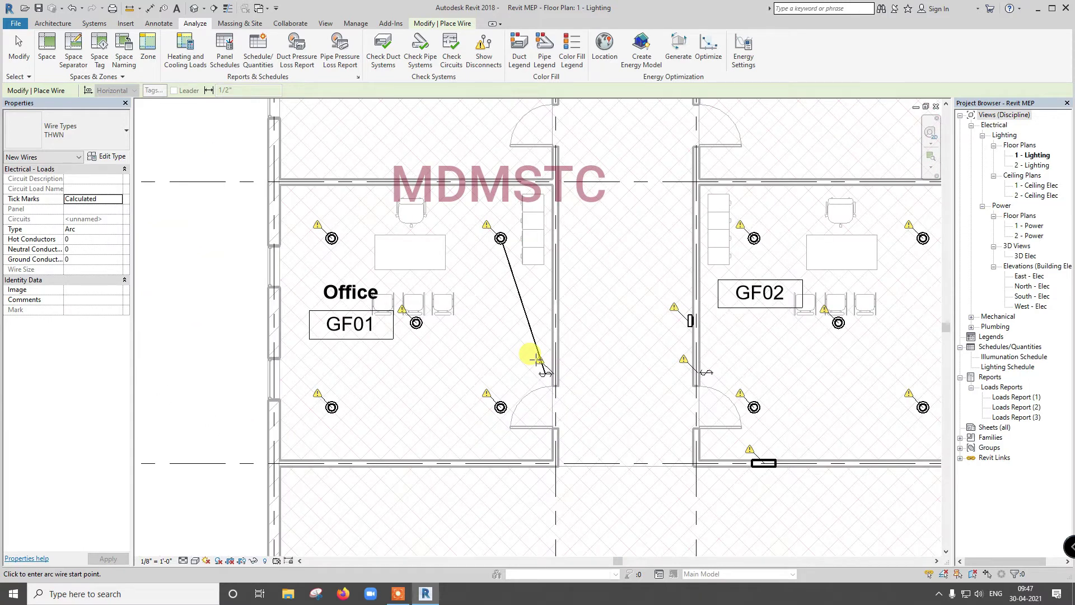
Turn off all disconnect warnings and end wire placement.
left_click(486, 45)
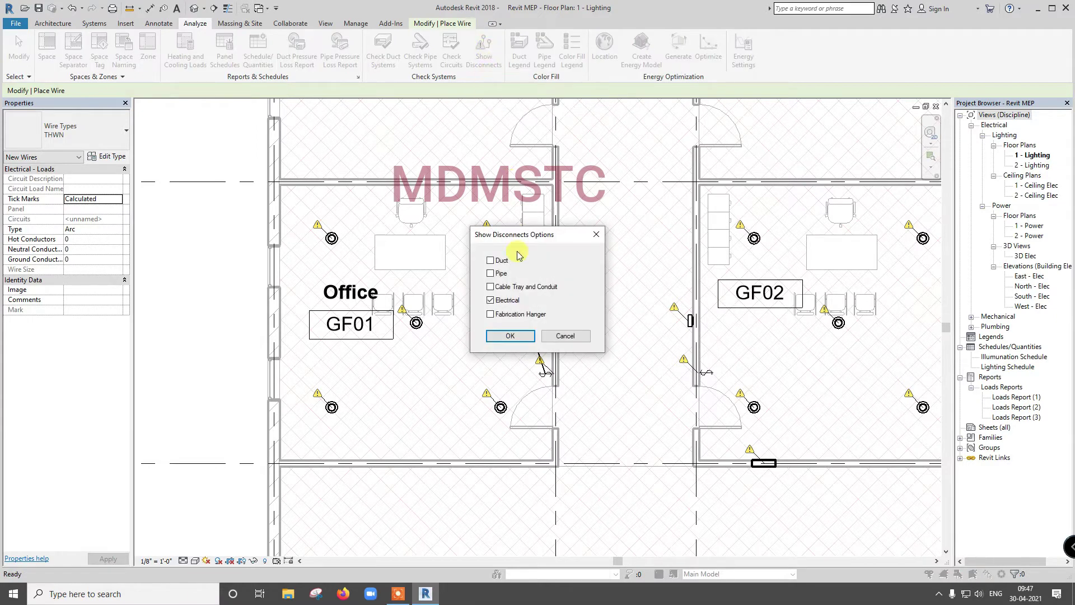
left_click(510, 336)
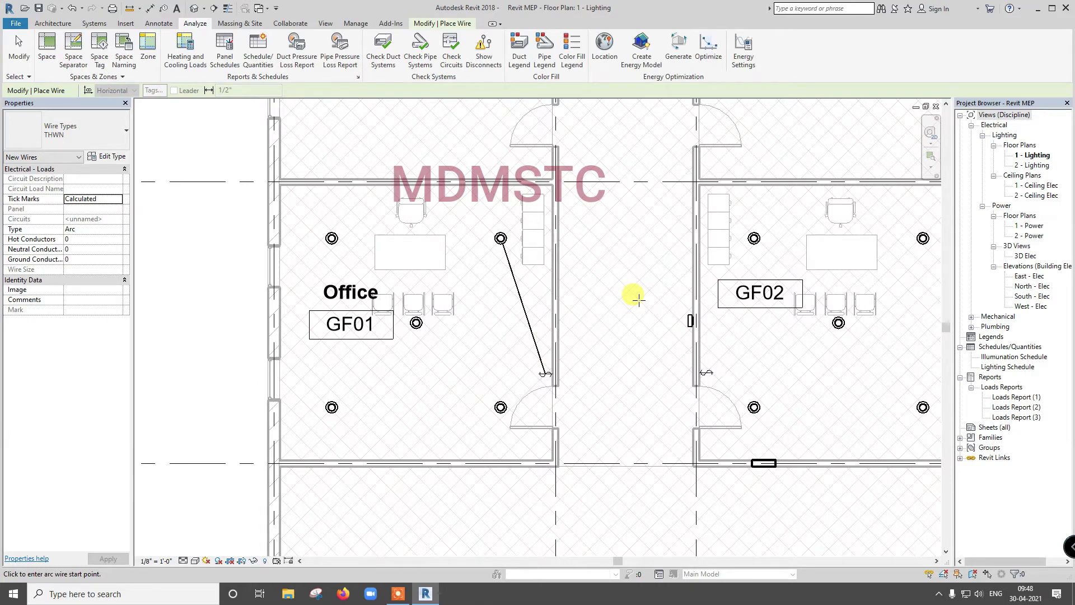
key("Escape")
Zoom to office GF01 and select its lower-left Flat Round 100W–120V ceiling light.
scroll(639, 300, "up", 1)
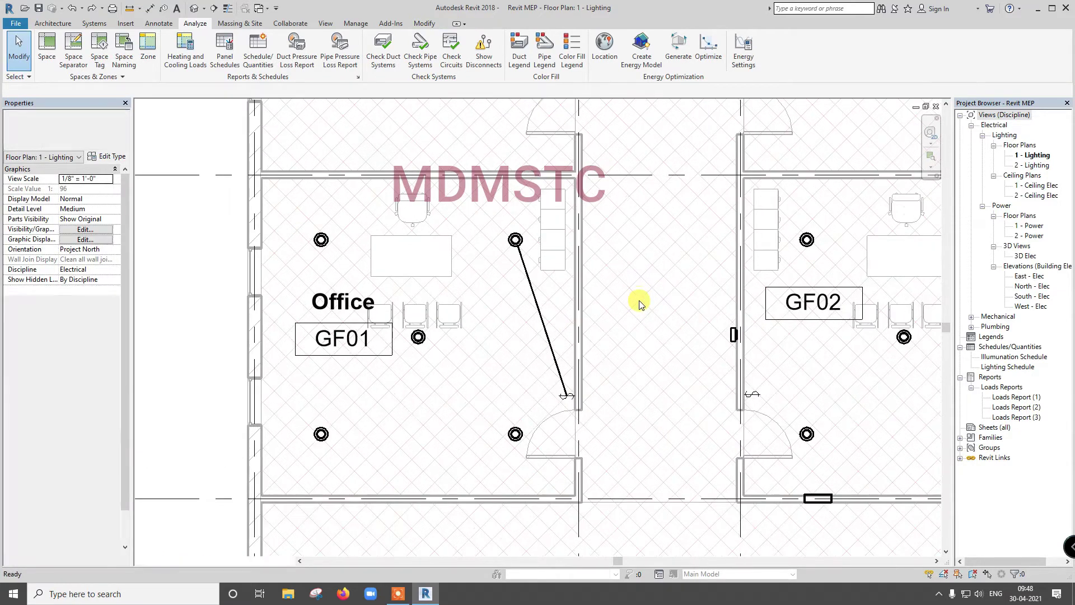
scroll(640, 302, "up", 2)
scroll(639, 302, "down", 2)
scroll(640, 302, "down", 1)
scroll(639, 303, "down", 1)
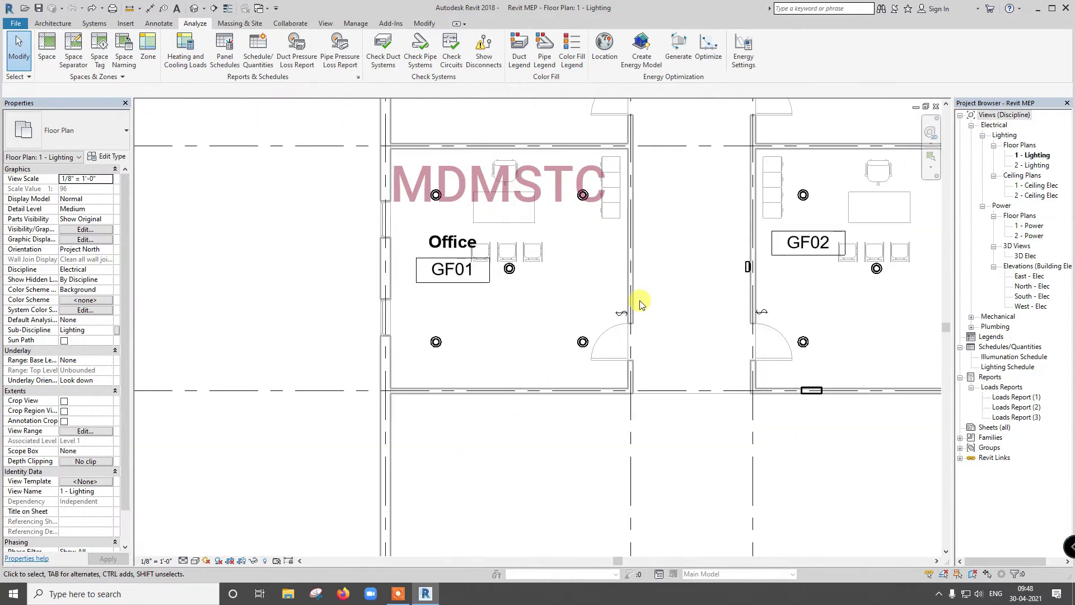
scroll(640, 302, "down", 1)
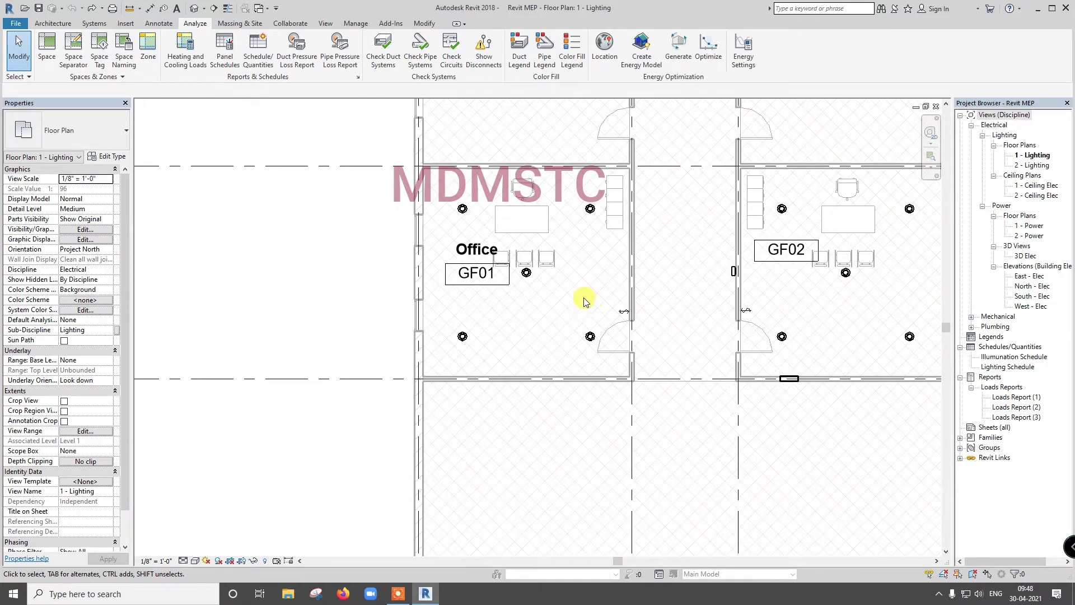
left_click(463, 340)
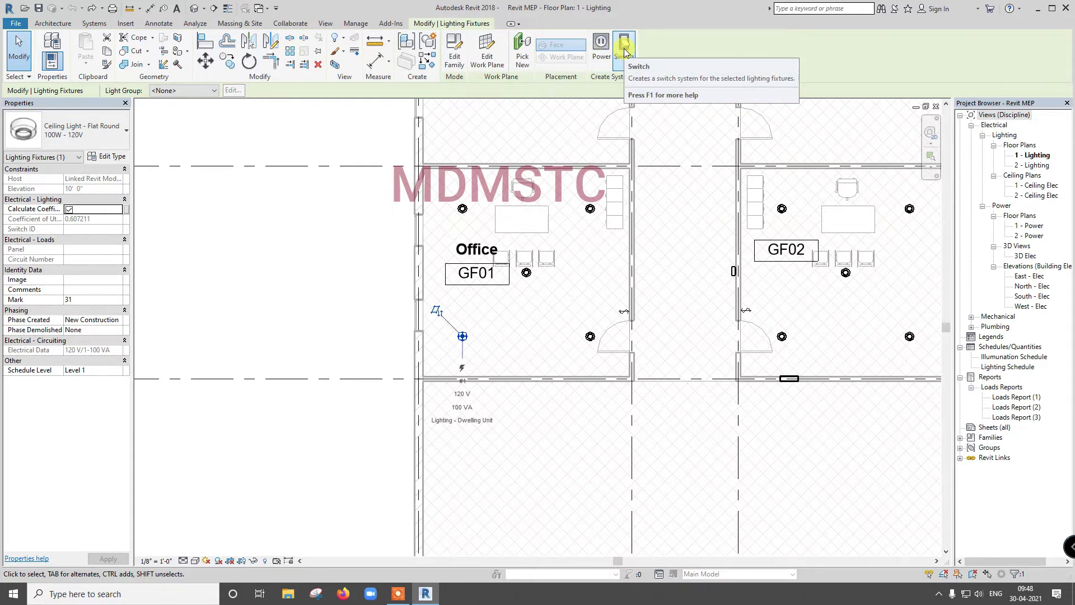
mouse_move(624, 46)
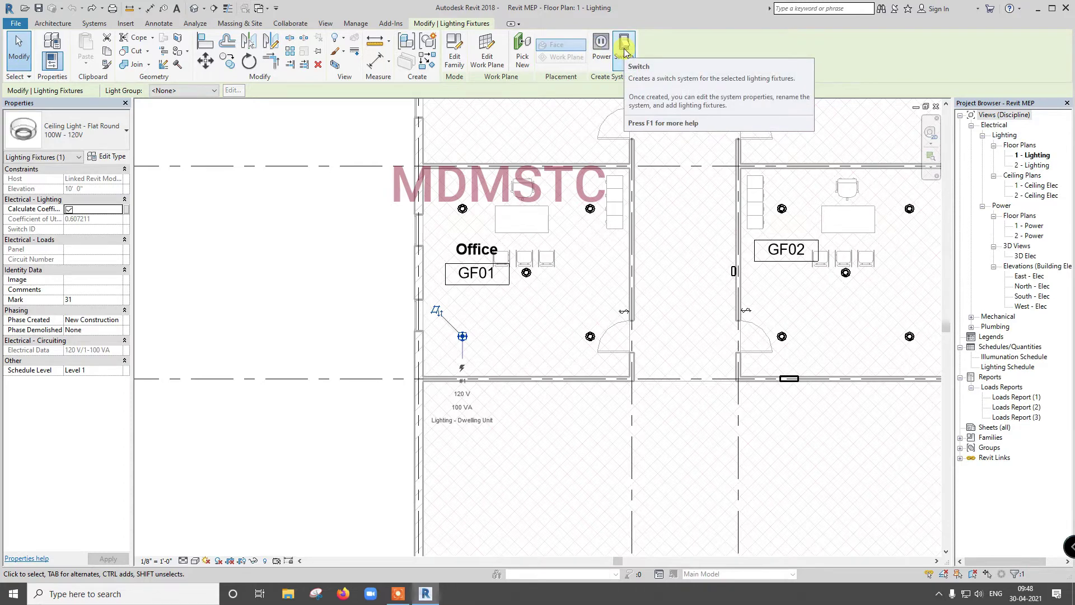
Create a switch system of all five GF01 ceiling lights, assigned to the door-side single-pole switch.
left_click(625, 52)
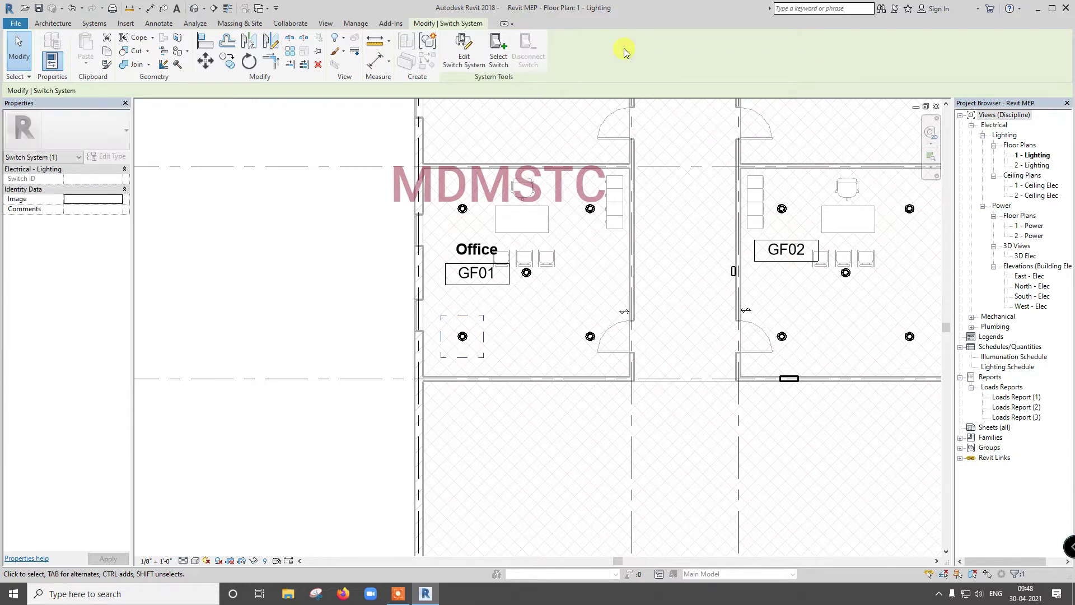
left_click(459, 66)
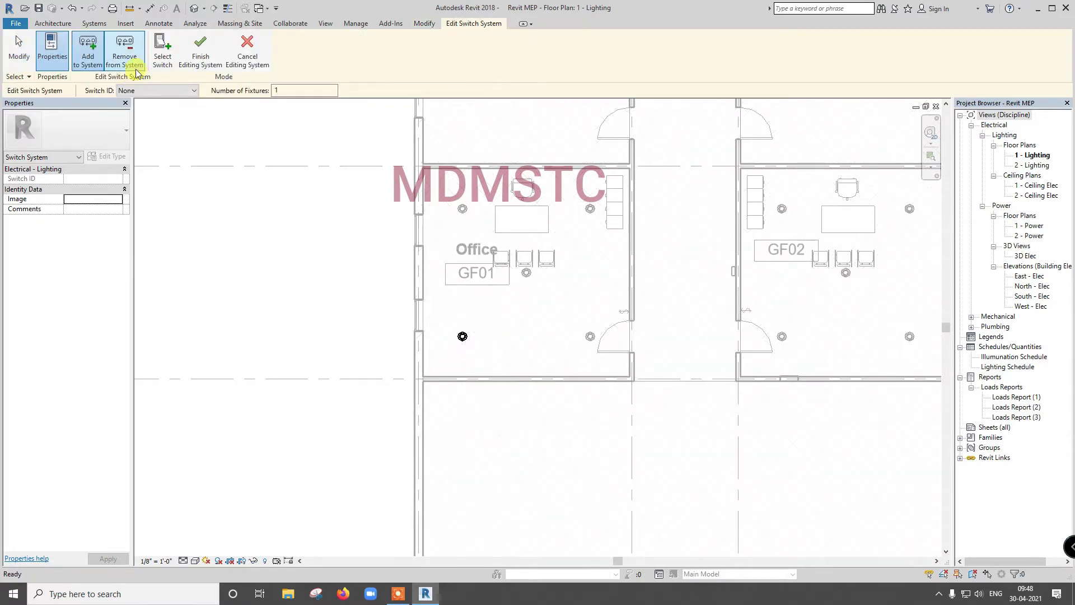
left_click(87, 49)
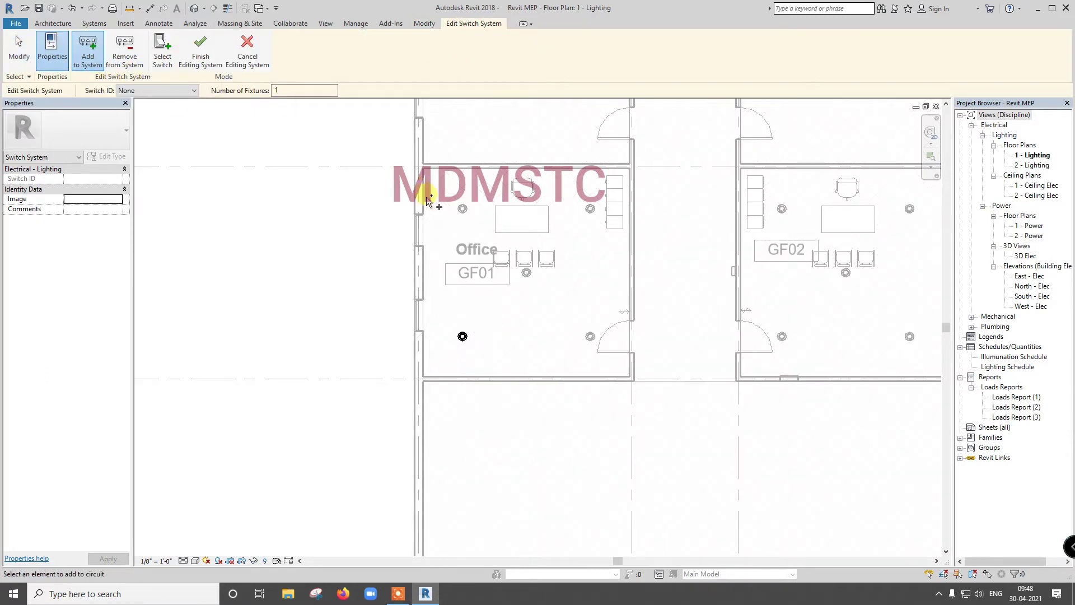
left_click_drag(434, 192, 597, 350)
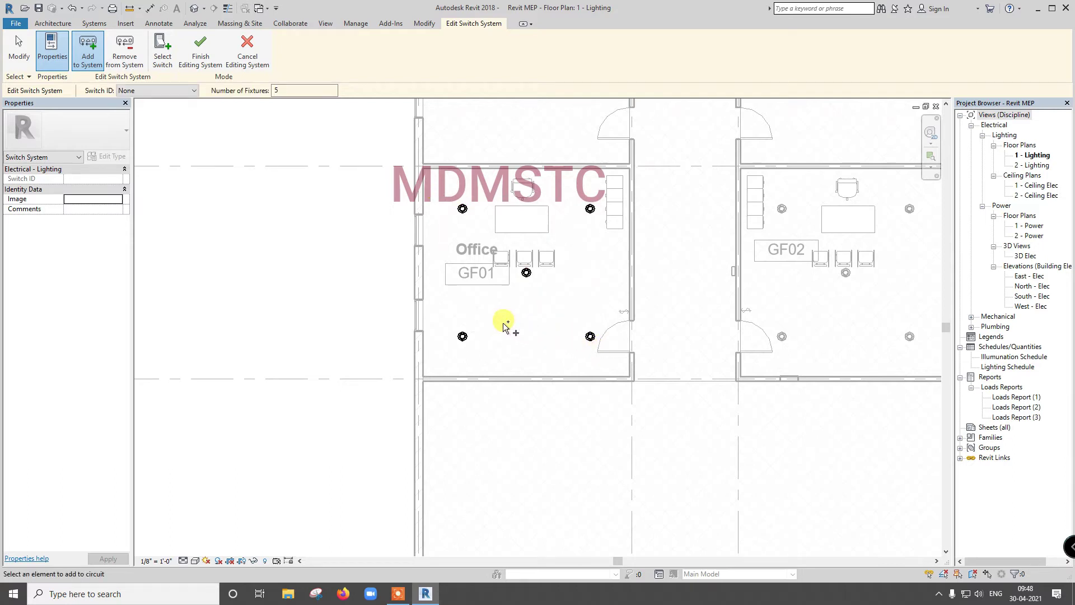
left_click(175, 91)
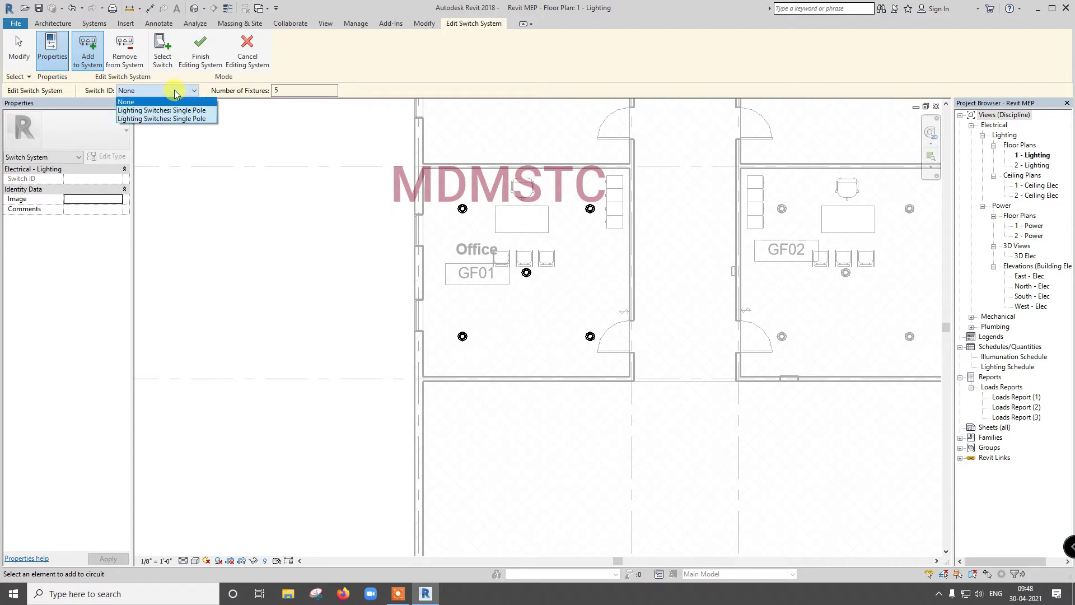
left_click(175, 92)
left_click(164, 59)
left_click(620, 310)
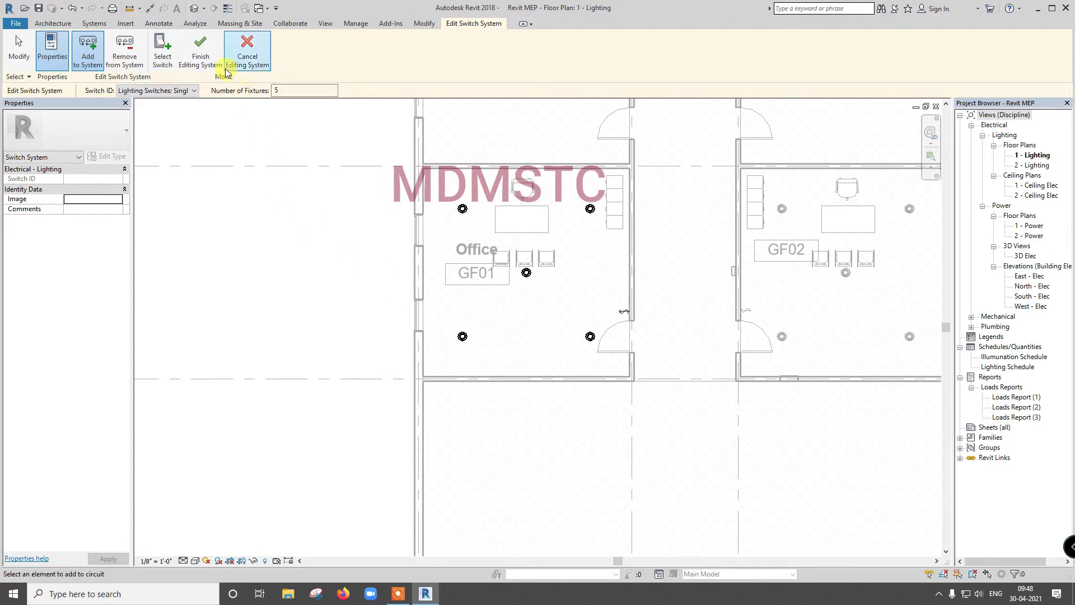
left_click(201, 56)
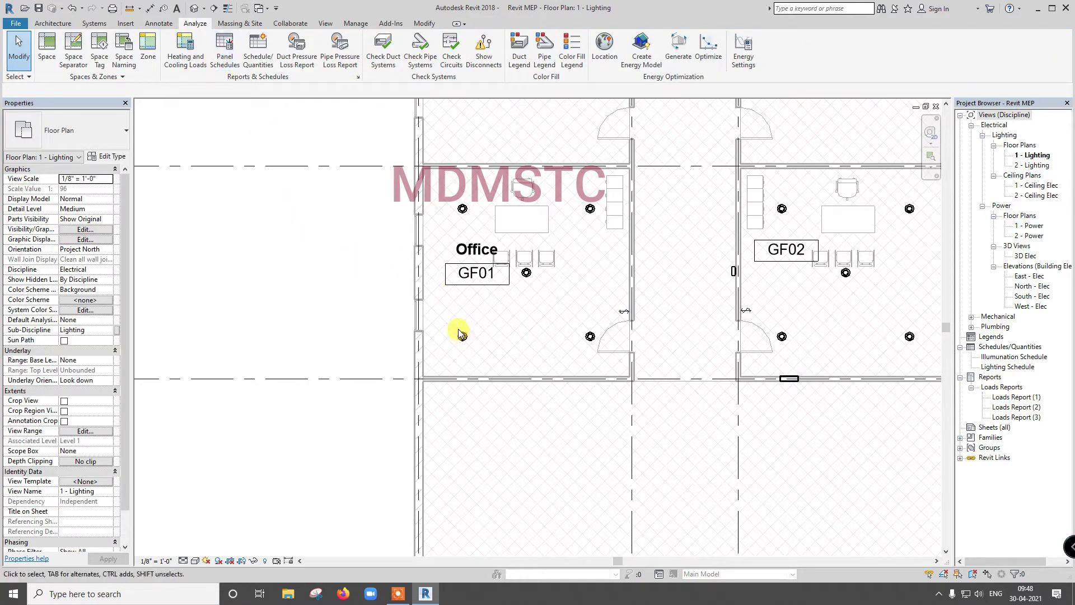
Create a 20 A power circuit for the lower-left GF01 ceiling light.
key("Tab")
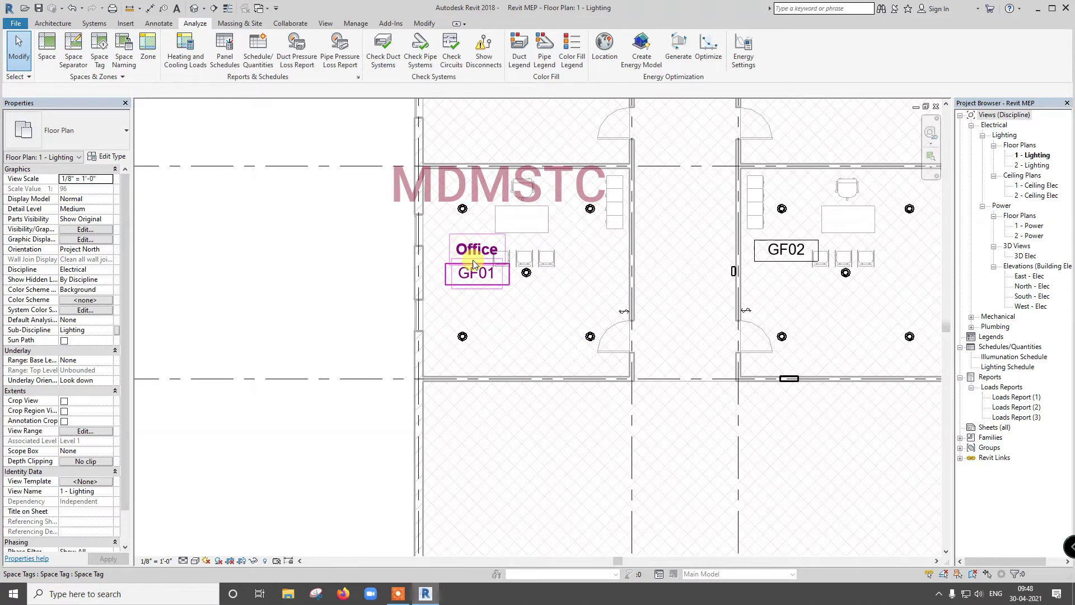
left_click(463, 337)
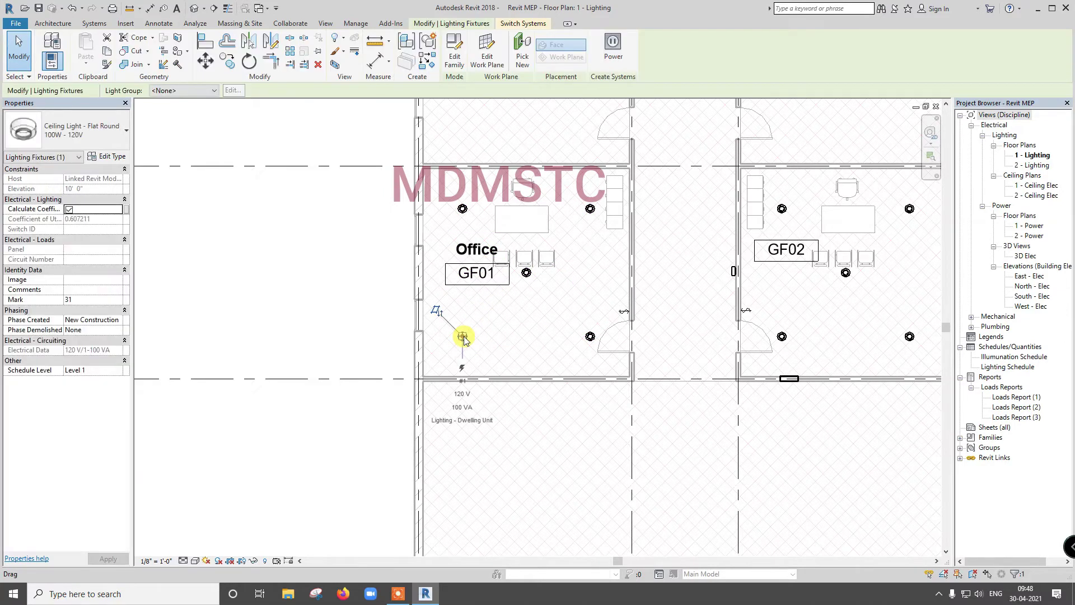
left_click(614, 58)
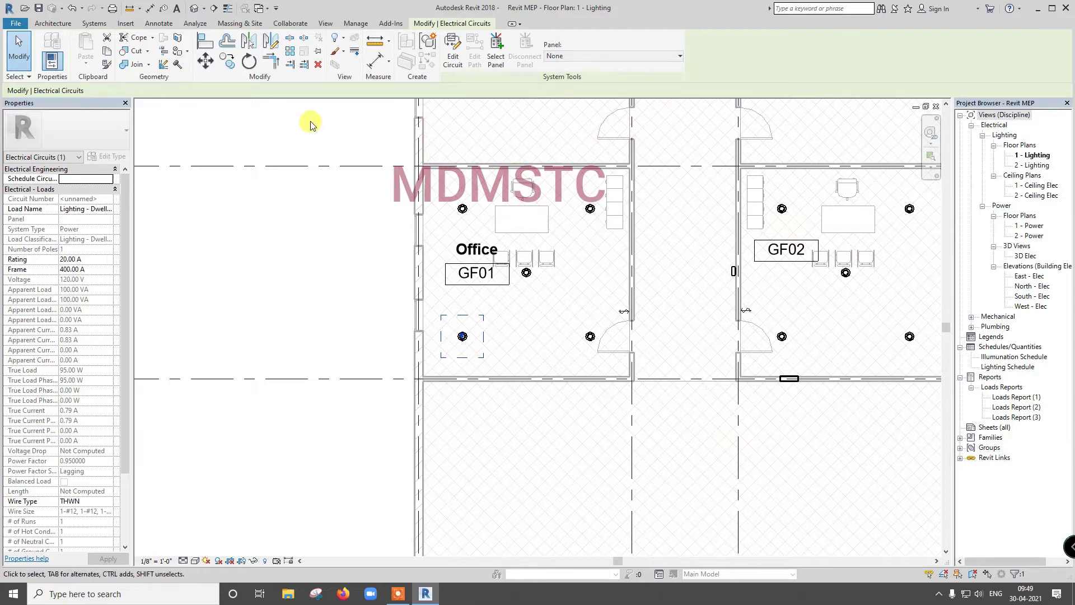
Add all GF01 light fixtures to the circuit and feed it from the 100 A, 120 V/208 V panel.
left_click(446, 66)
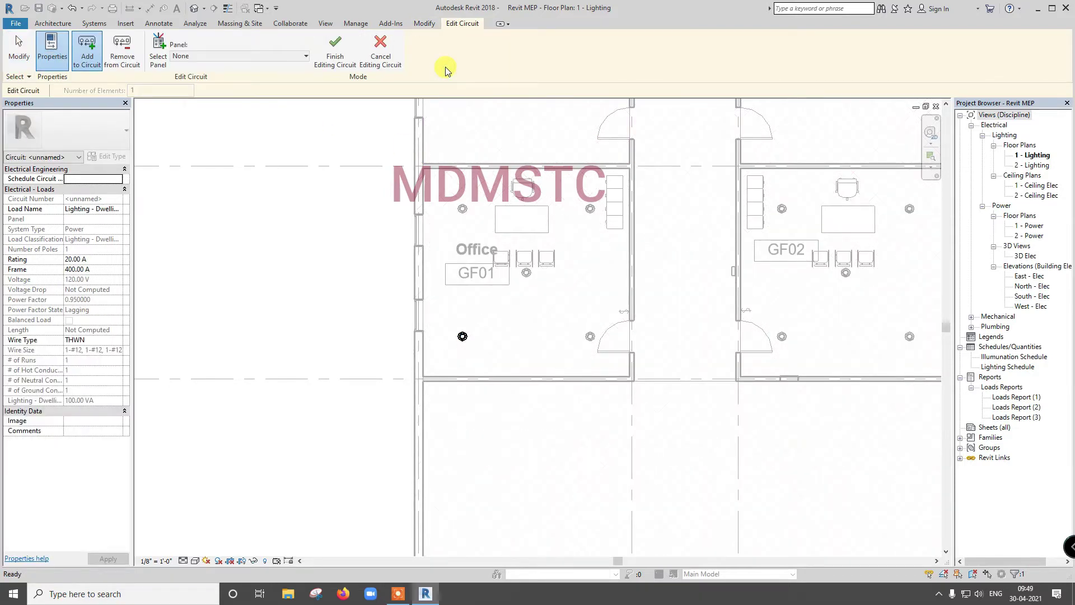
left_click_drag(391, 181, 641, 379)
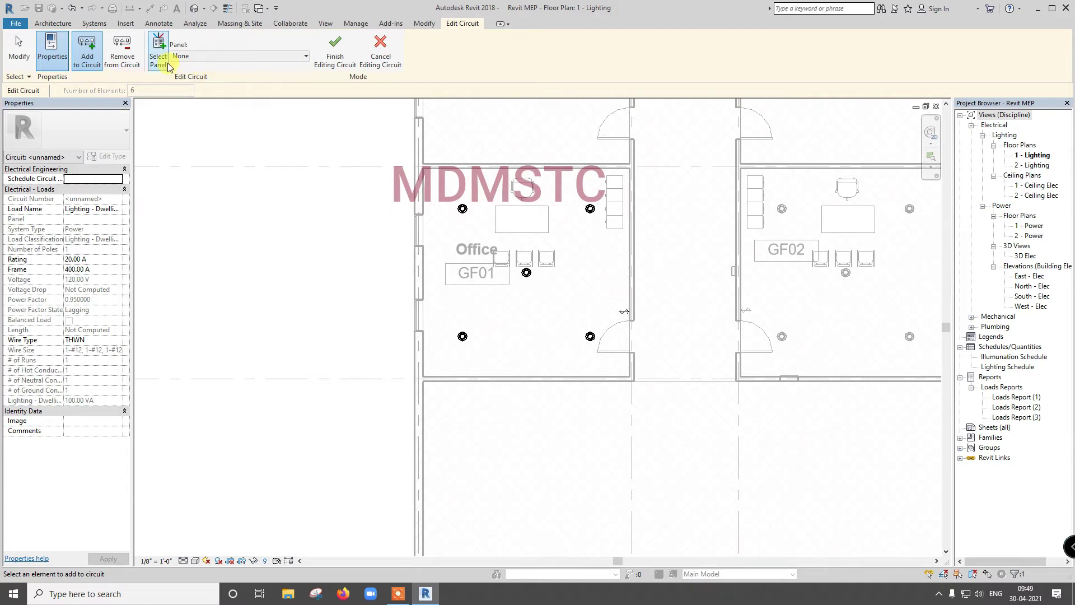
left_click(206, 60)
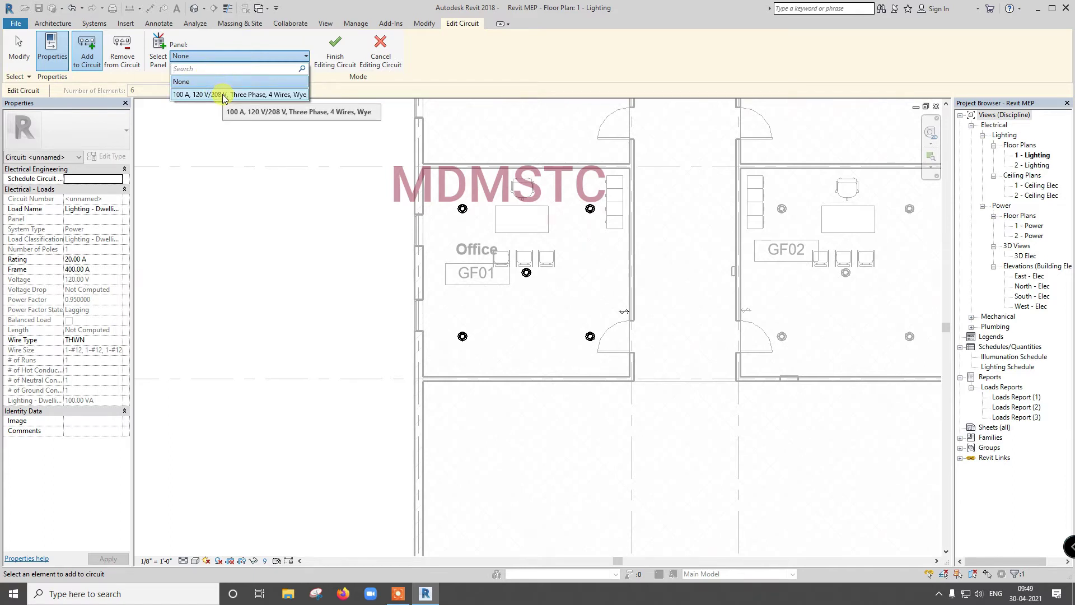
left_click(224, 95)
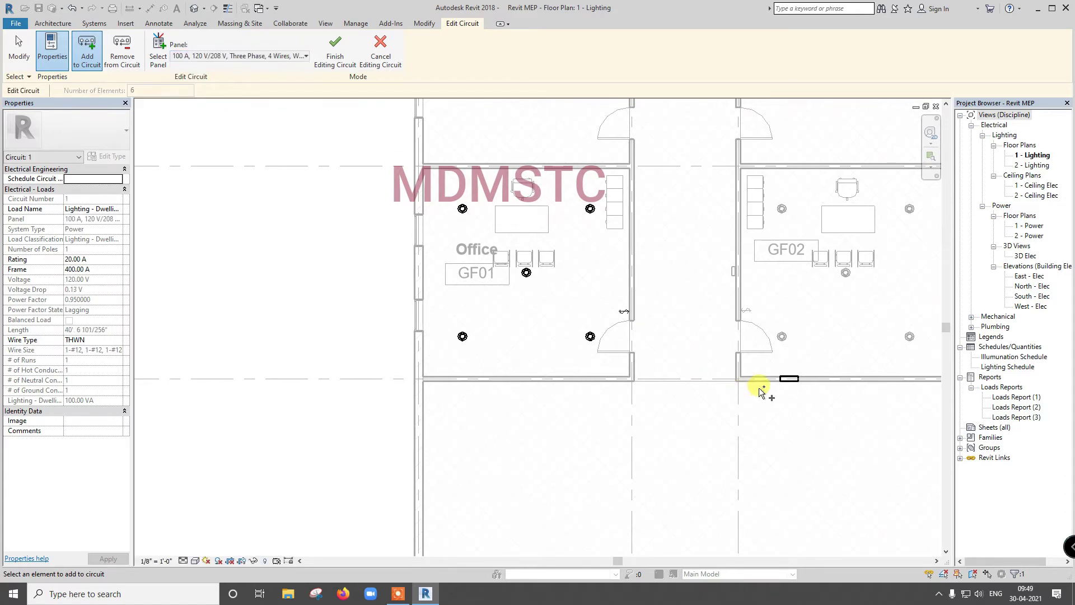
left_click(335, 56)
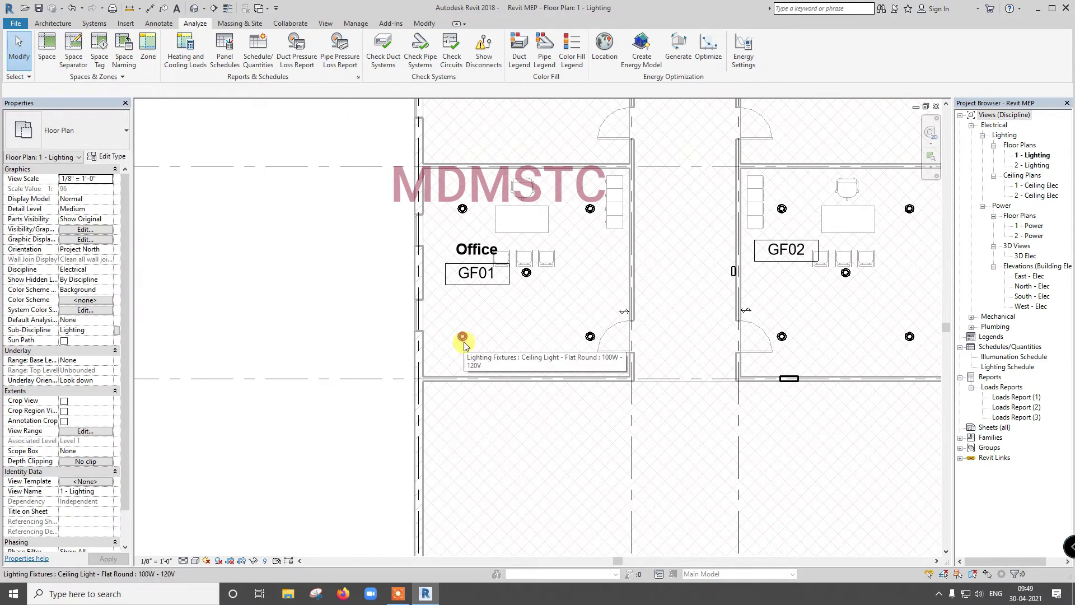
Generate arc wires for the GF01 lighting circuit running to the panel.
key("Tab")
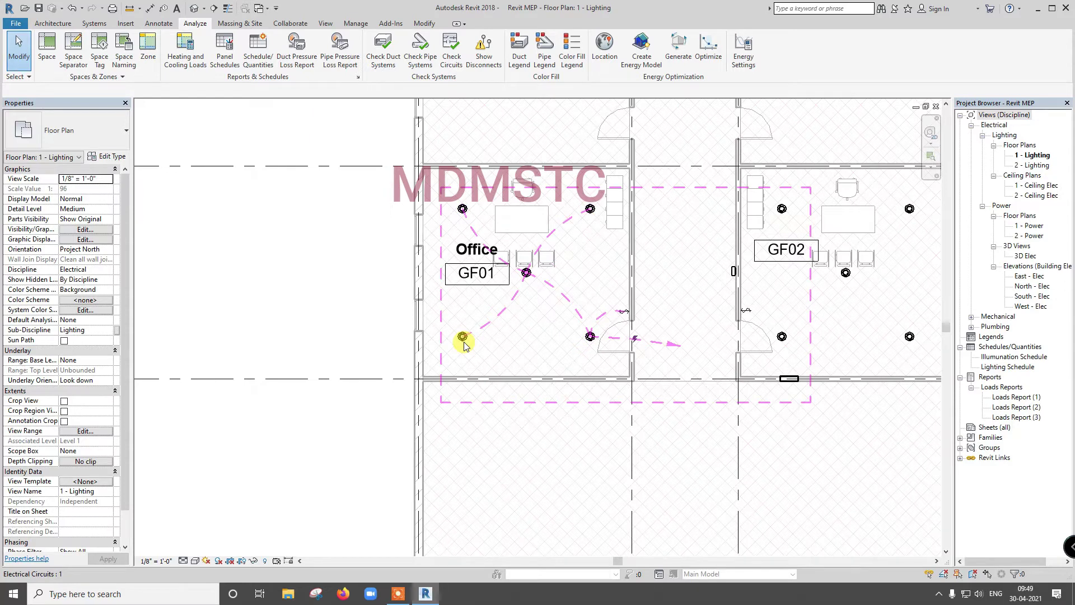
left_click(464, 345)
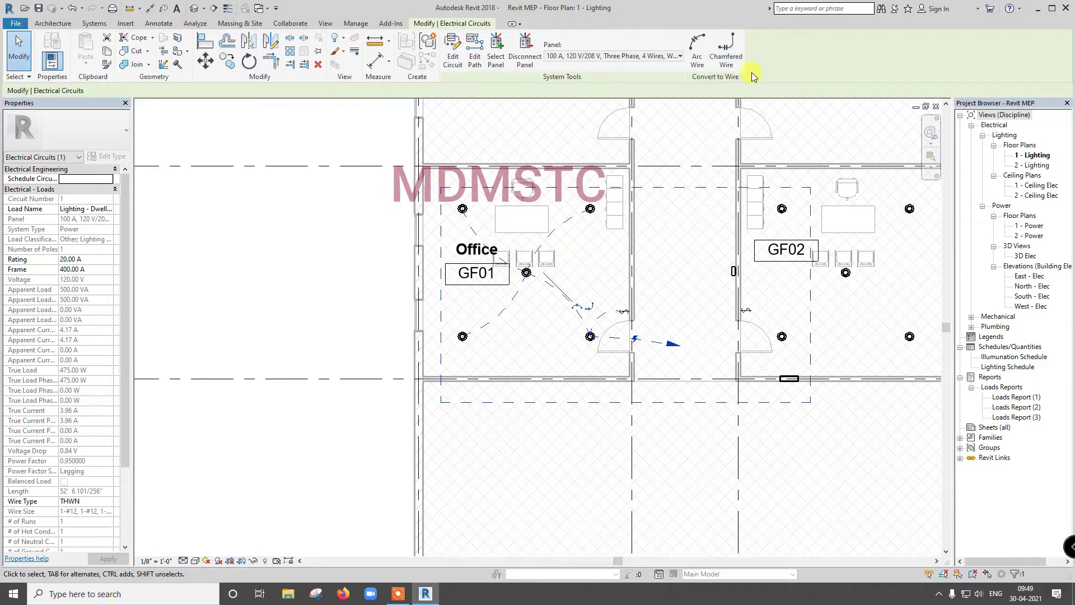
left_click(697, 47)
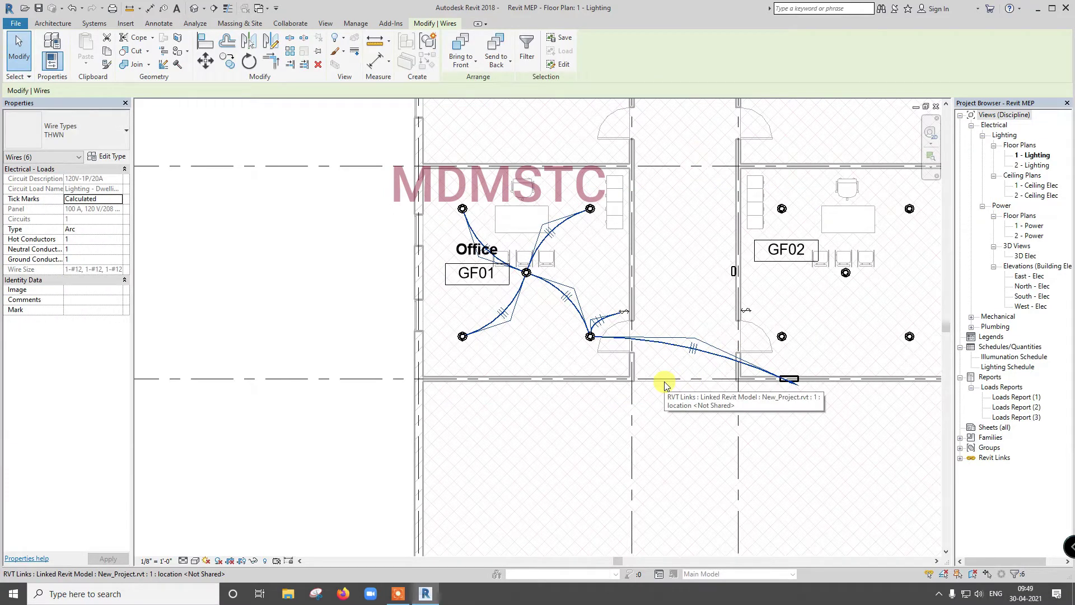
left_click(26, 59)
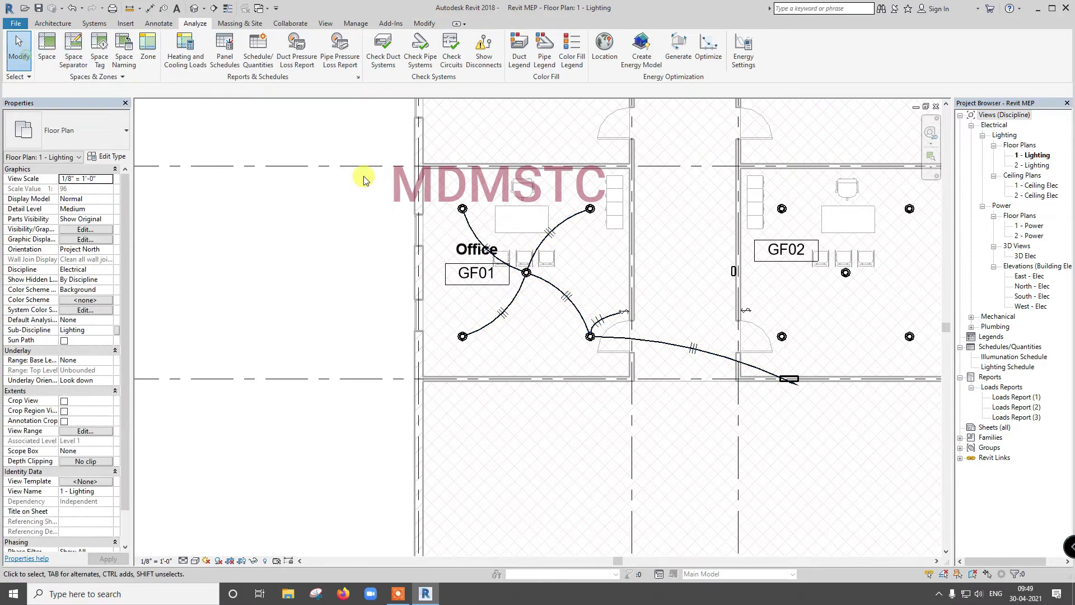
Select the lower-left ceiling light in office GF02.
scroll(549, 306, "down", 3)
scroll(673, 322, "up", 3)
scroll(729, 329, "up", 2)
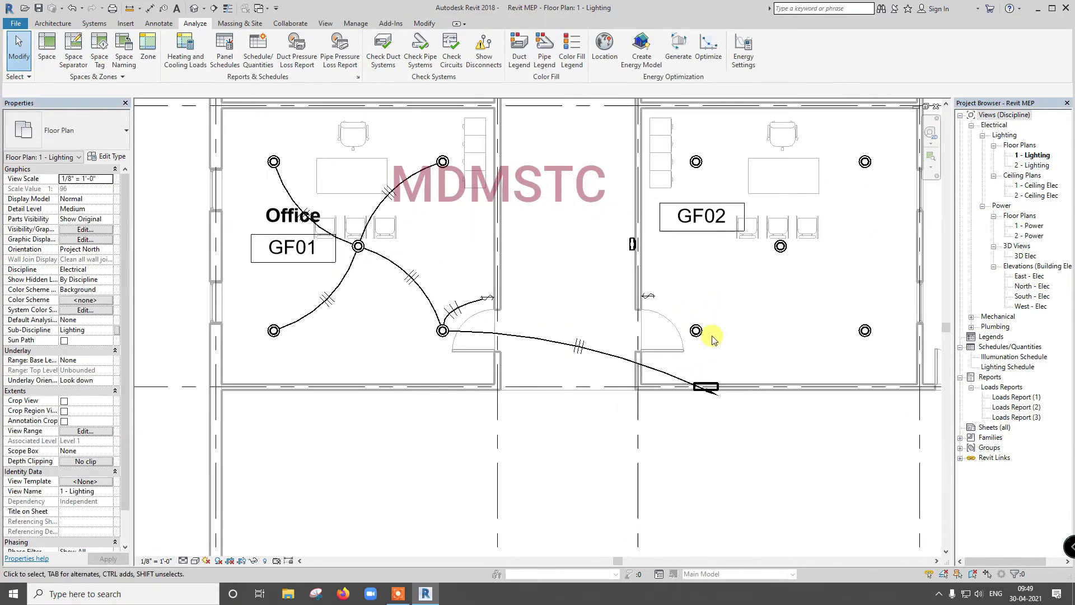
left_click(696, 330)
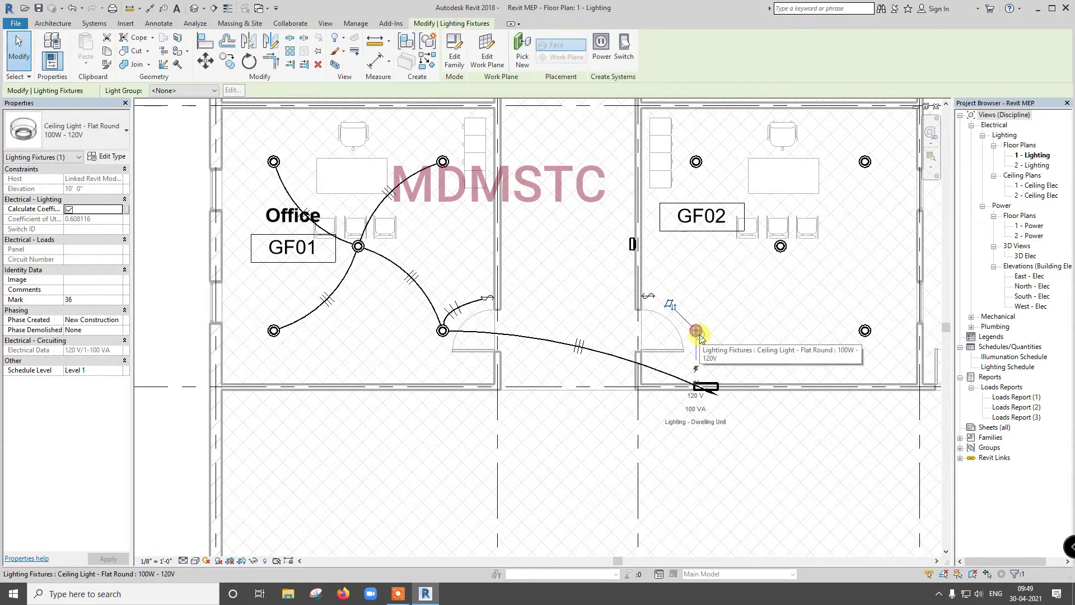
Add the other four GF02 lights to a new switch system assigned to the GF02 door switch.
left_click(624, 53)
left_click(459, 65)
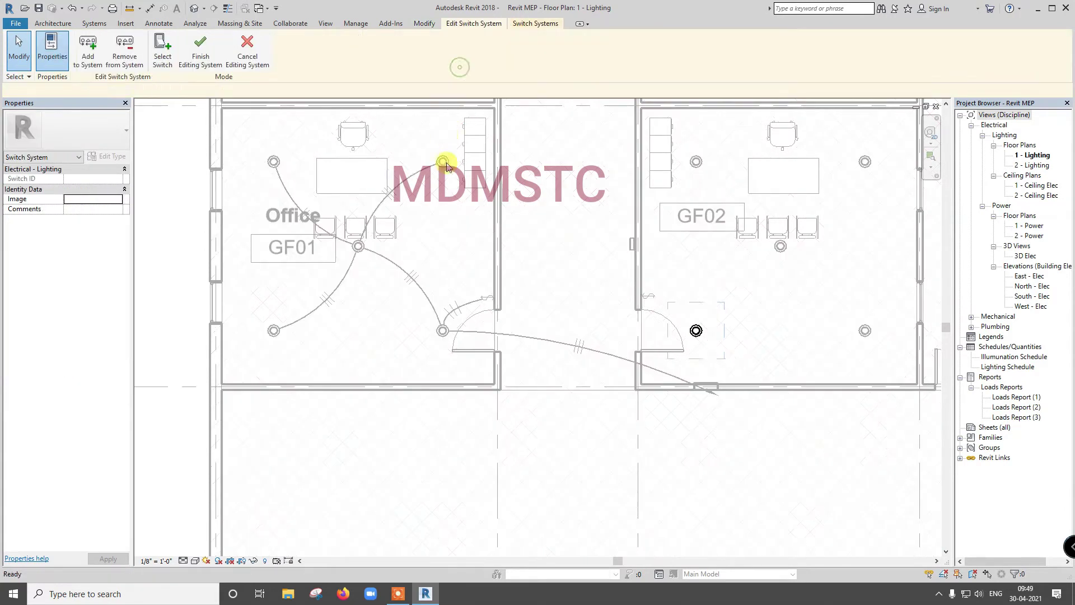
scroll(451, 219, "down", 2)
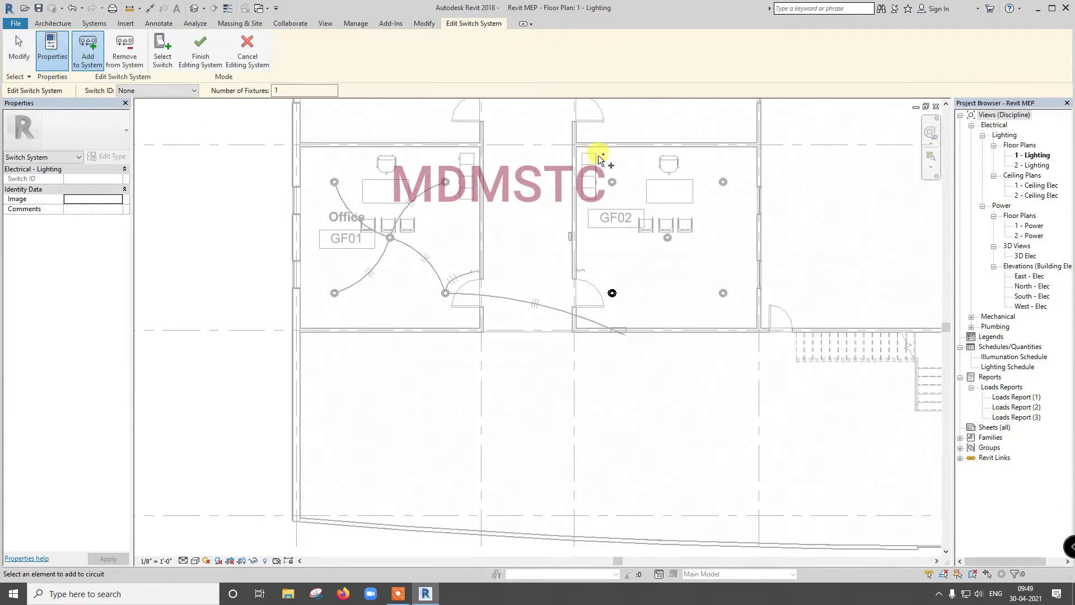
left_click_drag(601, 138, 749, 312)
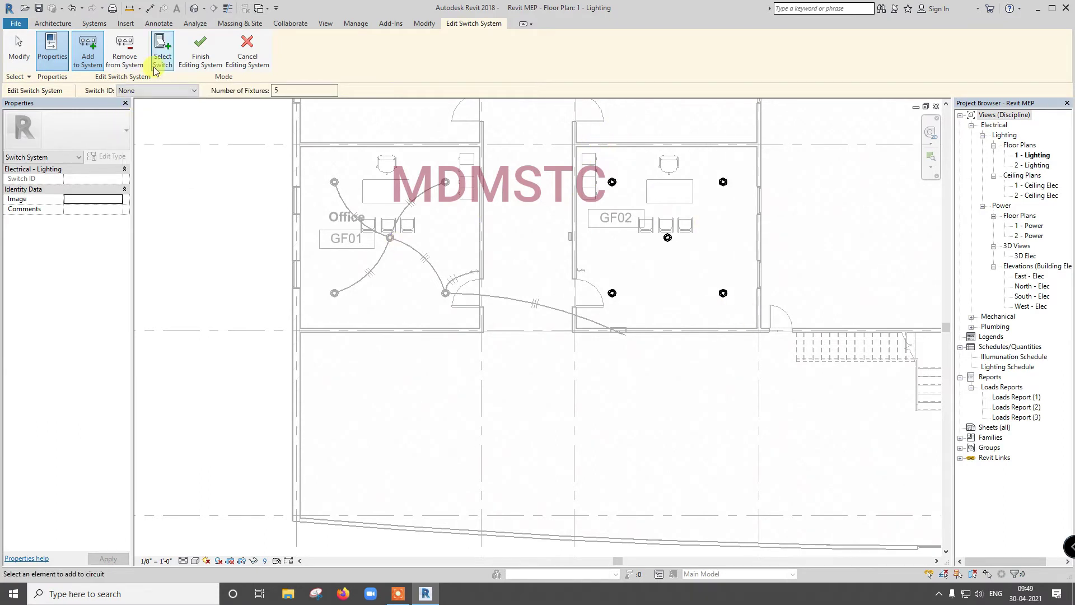
left_click(162, 51)
left_click(580, 271)
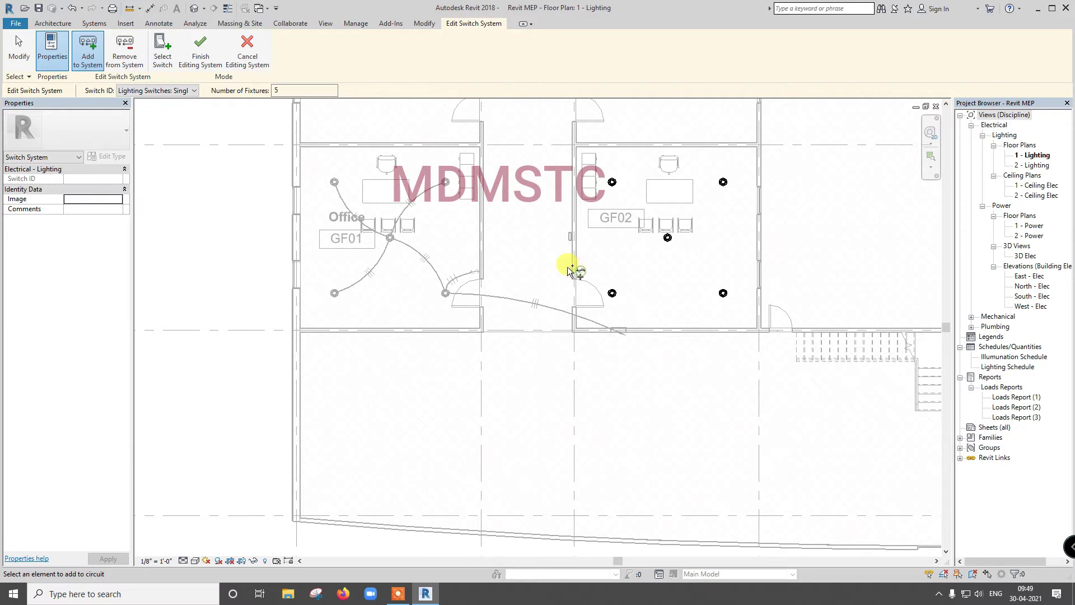
left_click(201, 44)
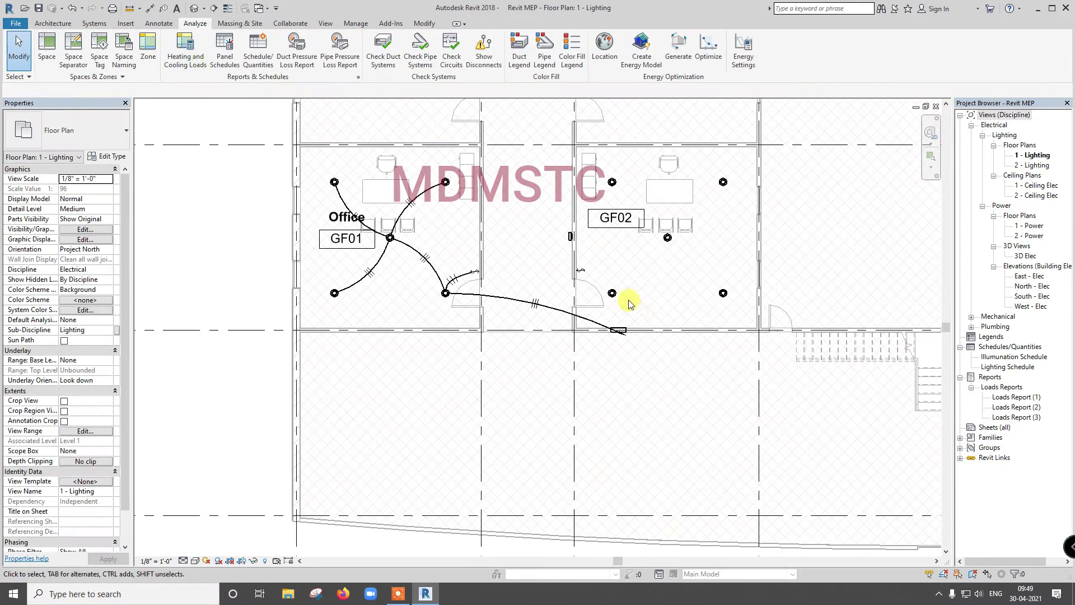
Create a power circuit from a GF02 light and add all five GF02 fixtures to it.
left_click(612, 293)
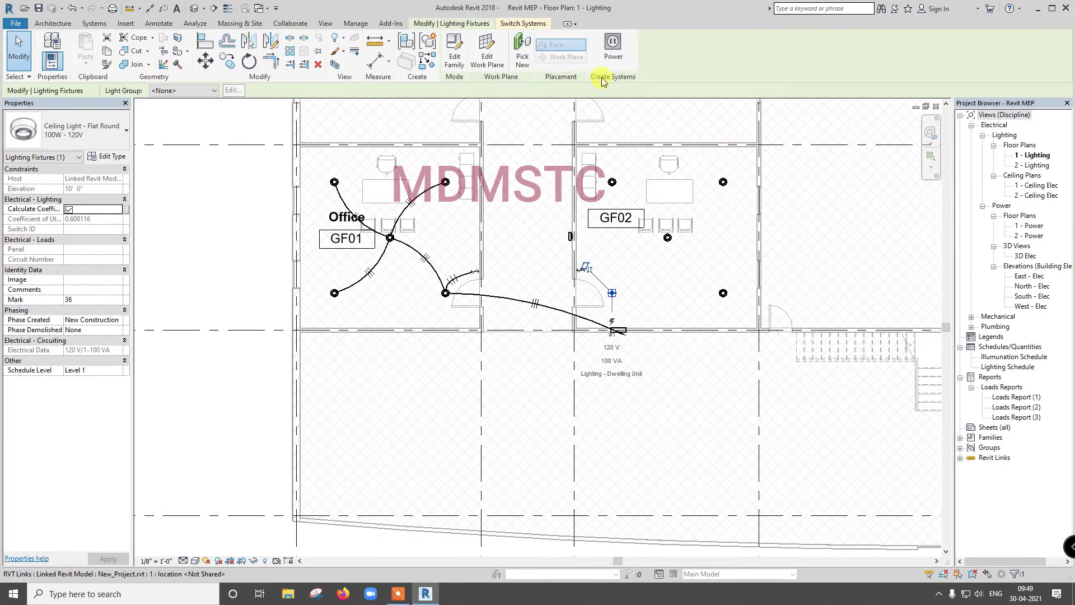
left_click(614, 48)
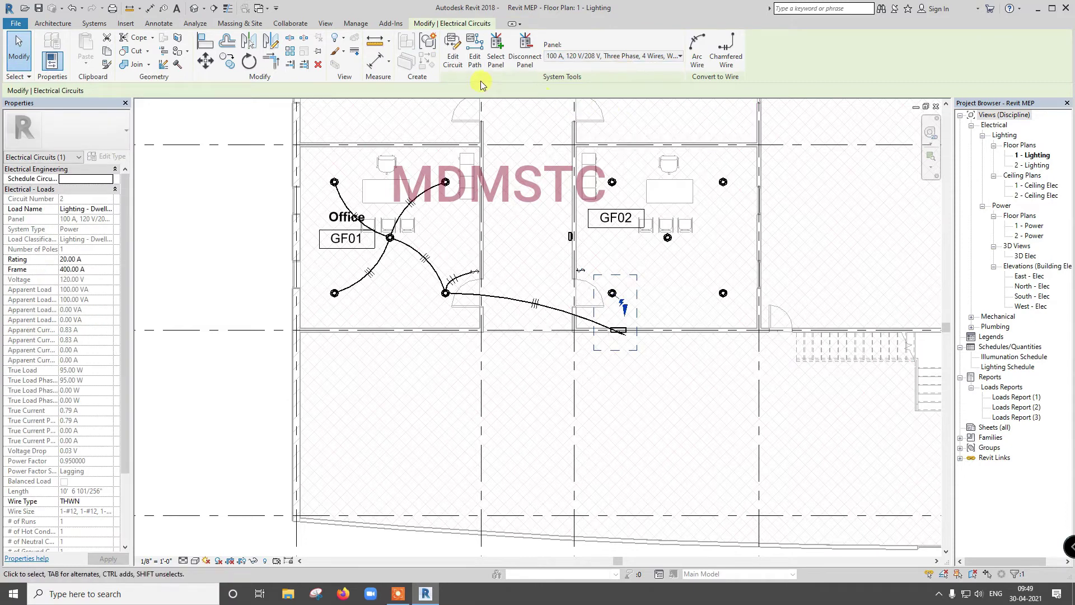
left_click(454, 56)
left_click_drag(595, 134, 748, 335)
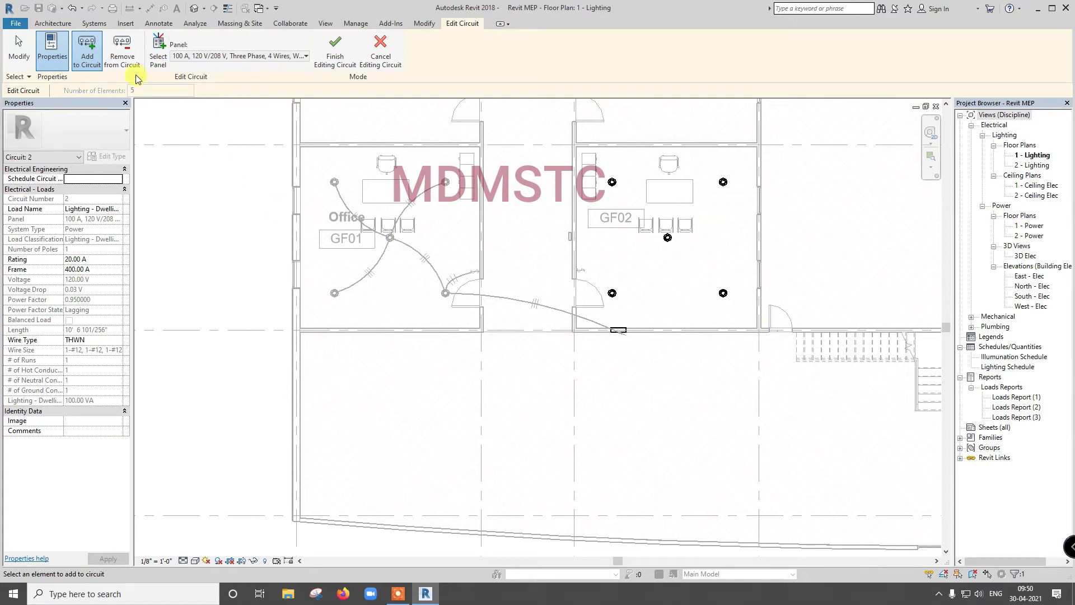
Finish circuit 2 and wire the GF02 lights to the panel with chamfered wires.
left_click(332, 60)
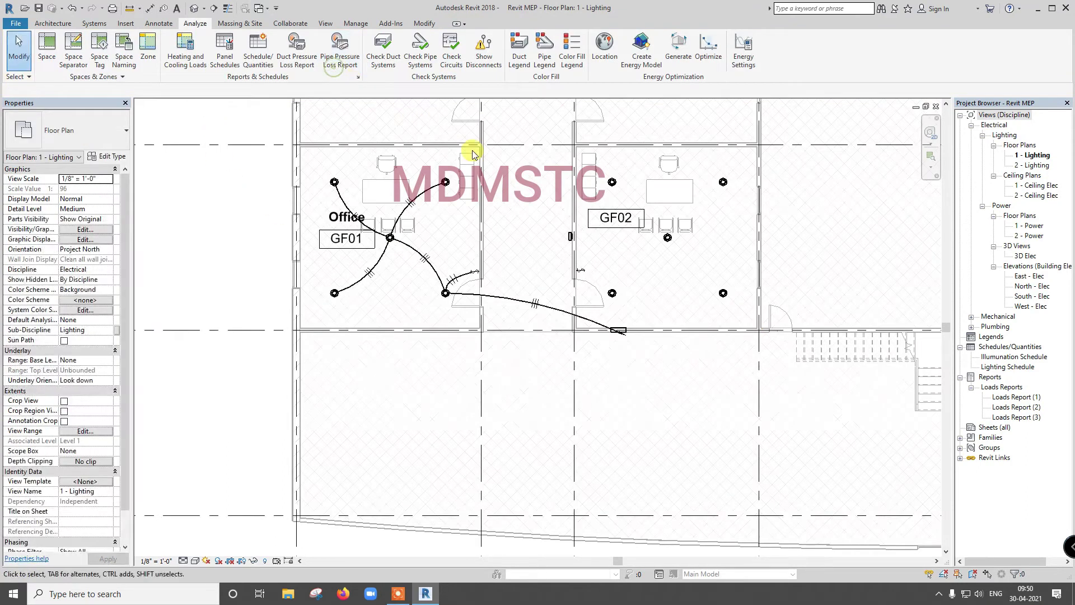
key("Tab")
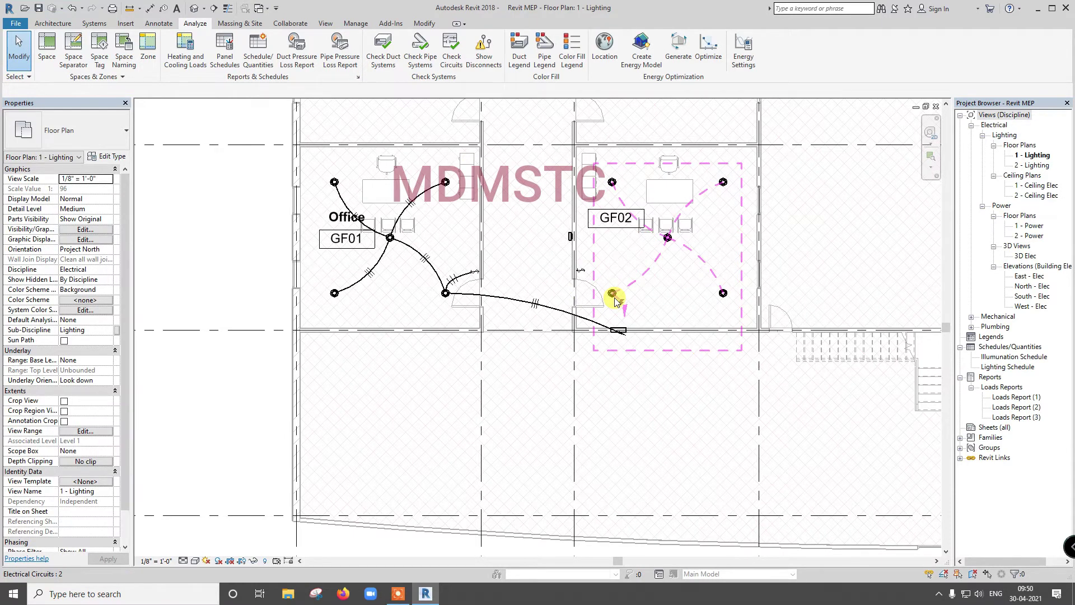
left_click(614, 301)
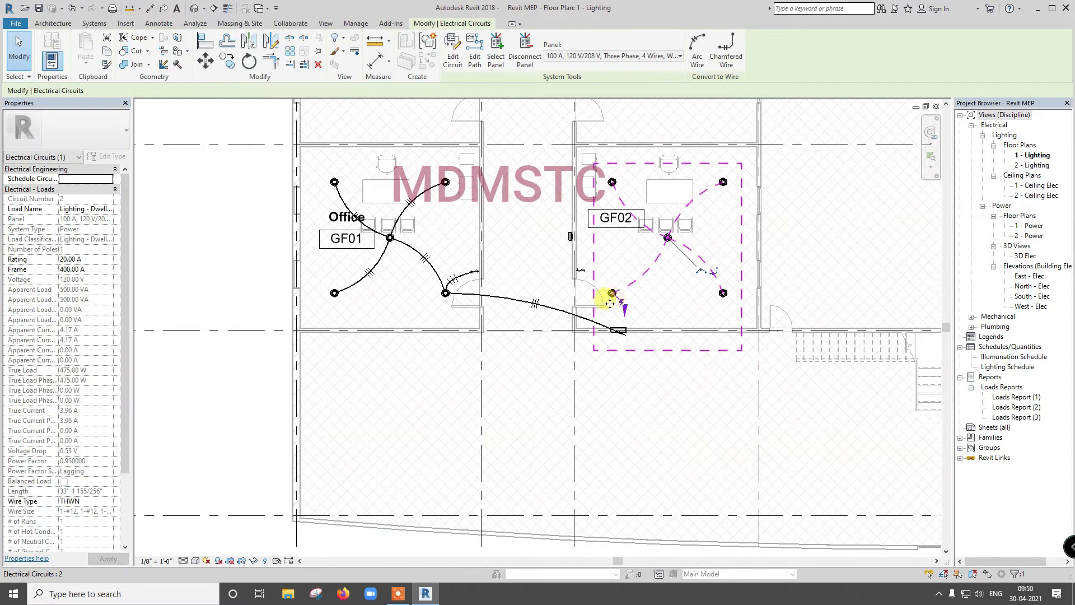
left_click(716, 62)
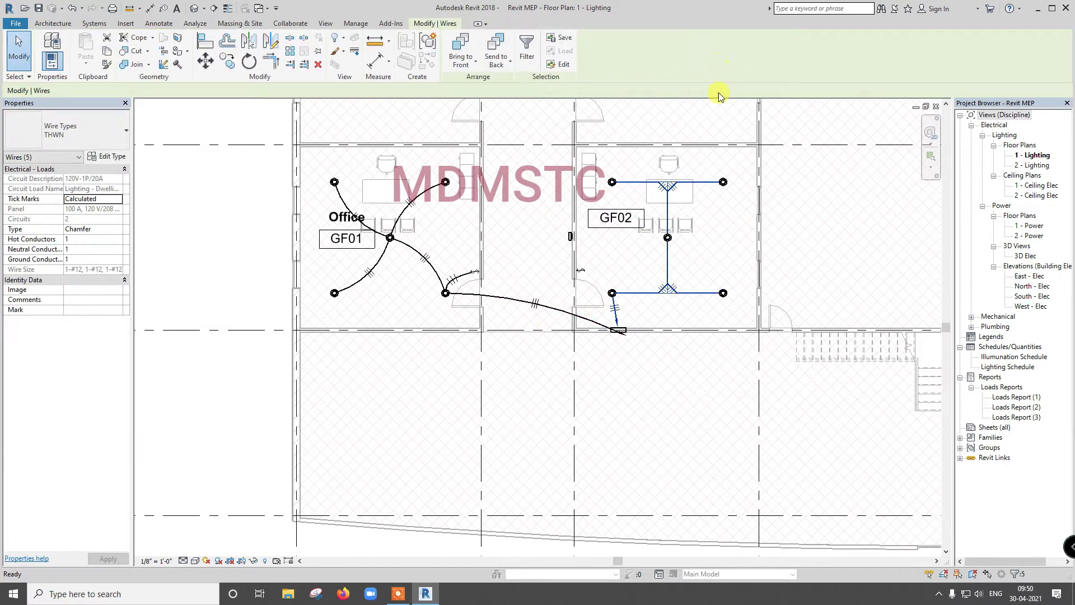
Insert a vertex on the GF01 home-run wire and drag it upward to reshape the arc.
scroll(672, 310, "up", 1)
scroll(672, 310, "up", 1)
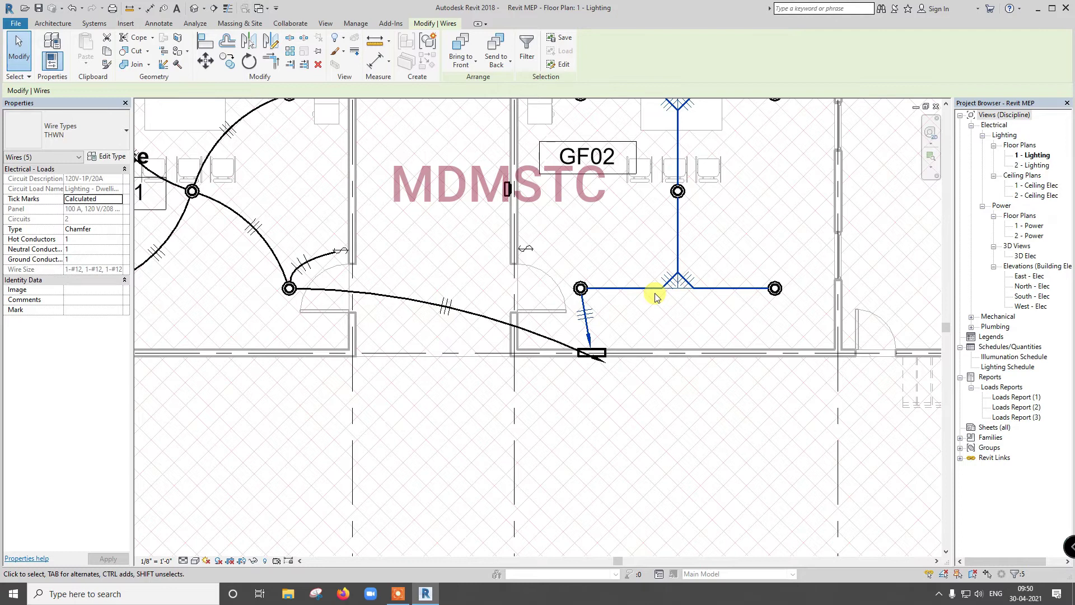
scroll(656, 296, "down", 1)
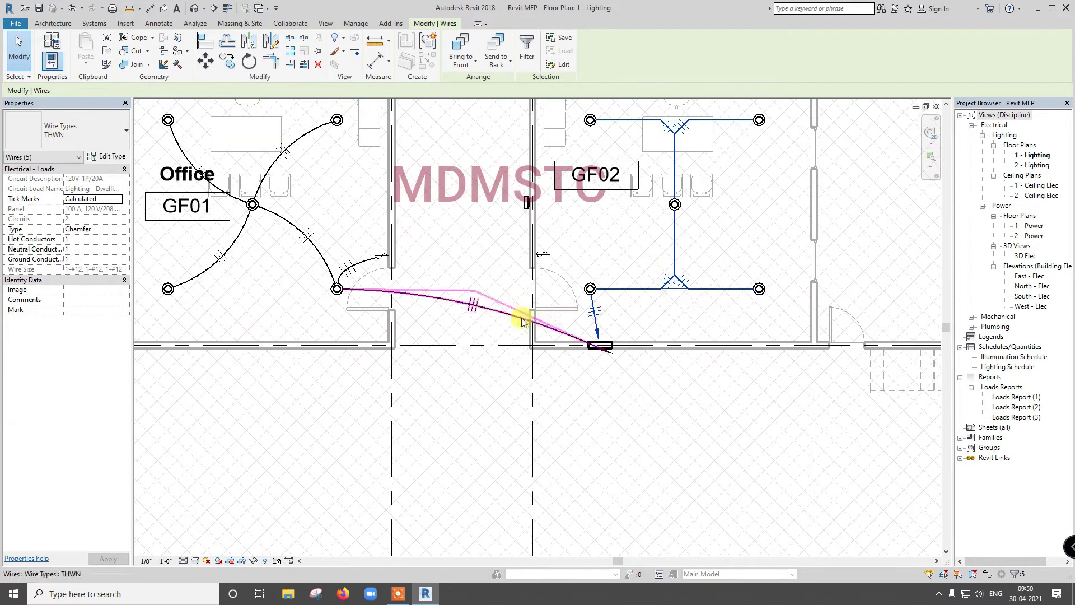
left_click(516, 321)
right_click(516, 321)
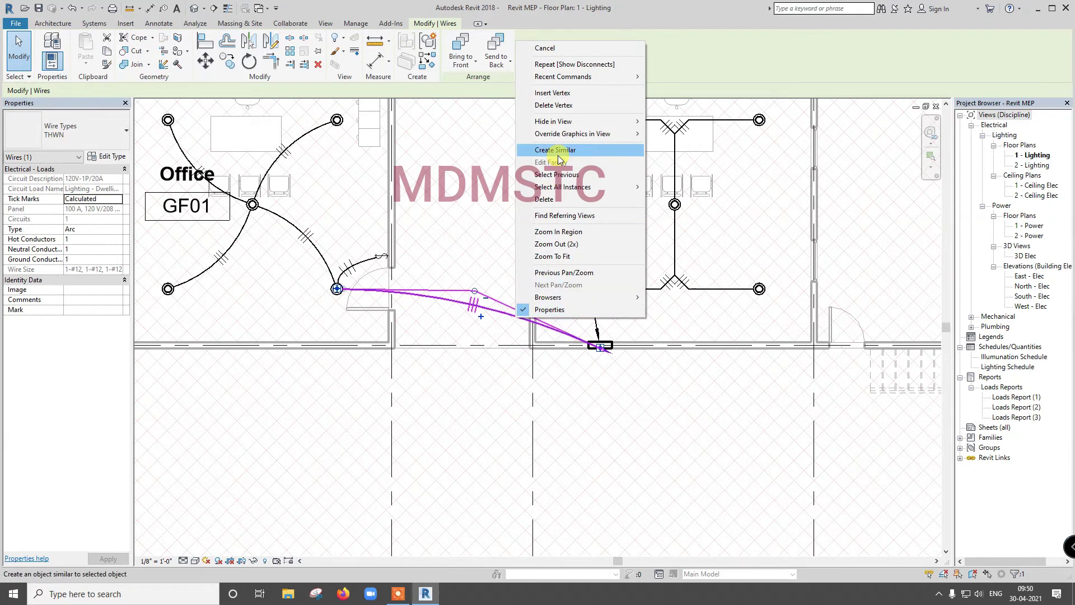
left_click(563, 101)
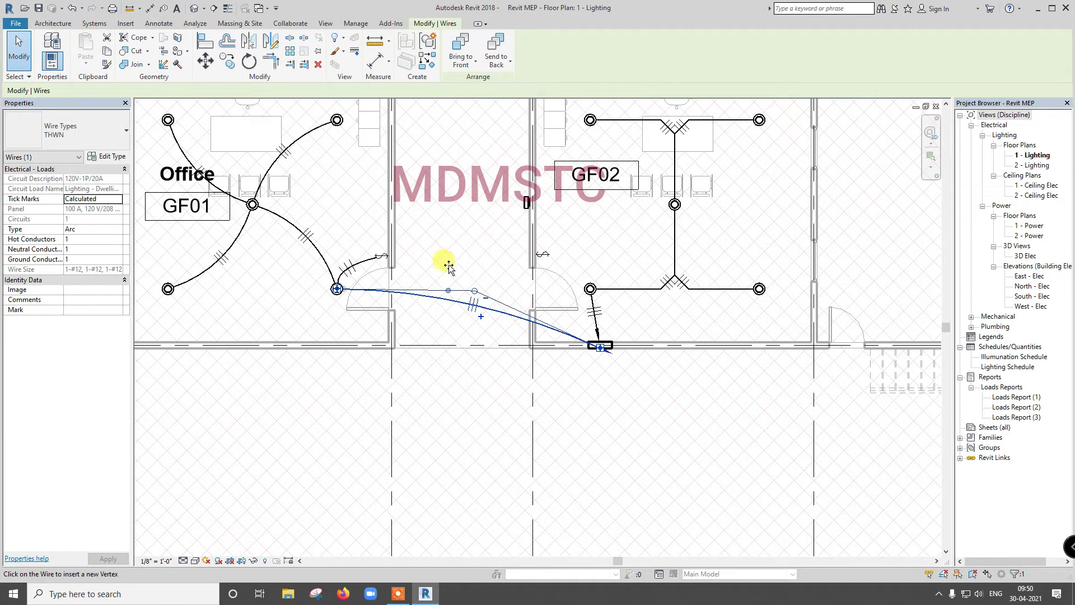
left_click(448, 290)
left_click_drag(447, 291, 449, 240)
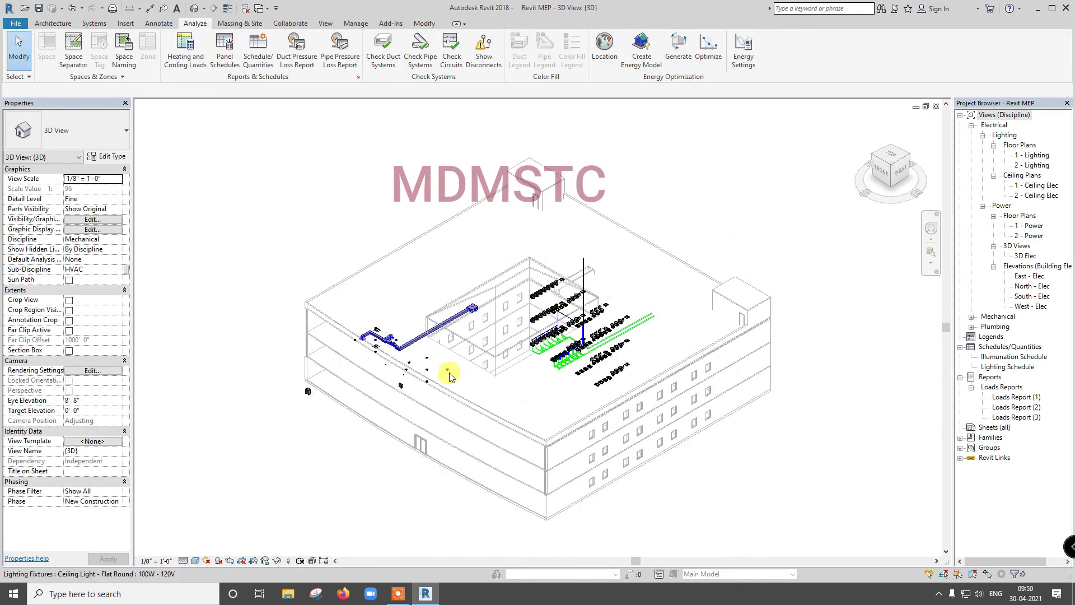
scroll(372, 288, "up", 3)
scroll(353, 268, "up", 3)
scroll(359, 321, "up", 3)
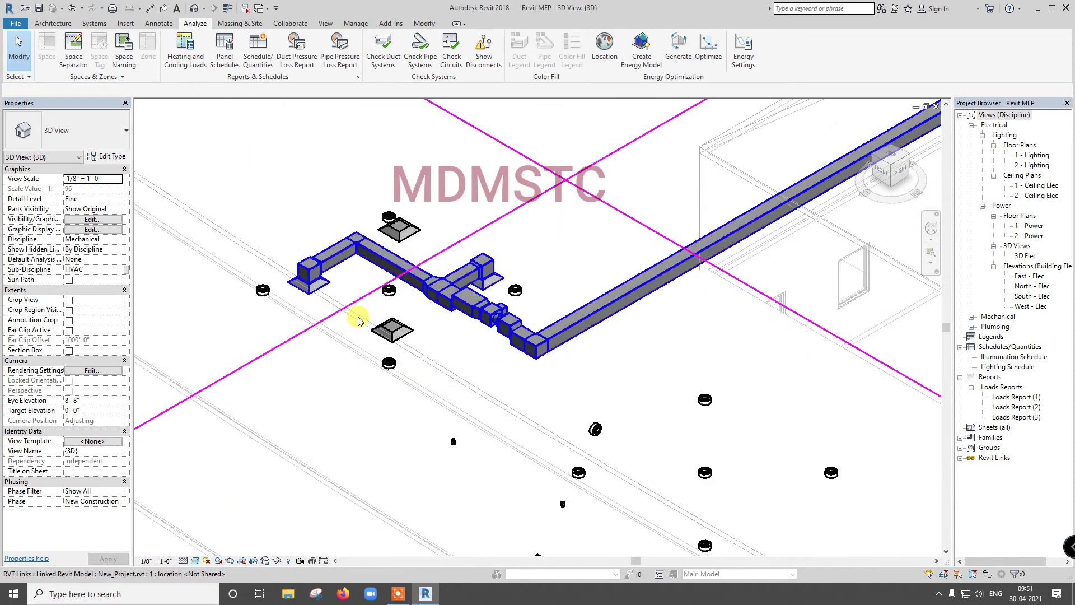
left_click(934, 113)
scroll(630, 233, "down", 2)
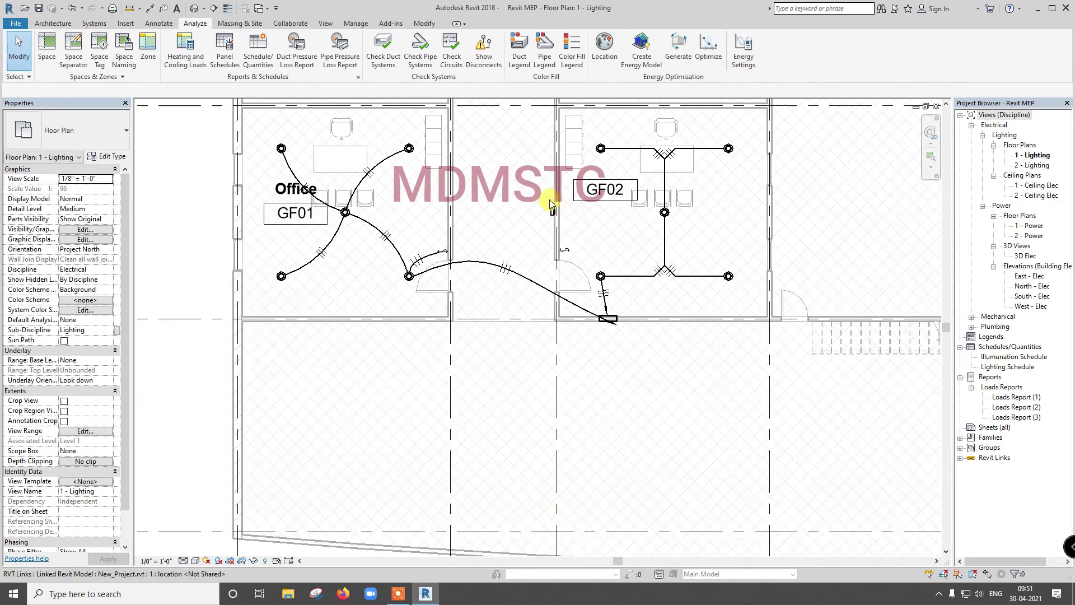
Create a power circuit for the 100 A panelboard, leaving it unassigned since only None is offered.
scroll(602, 174, "up", 1)
scroll(644, 375, "up", 3)
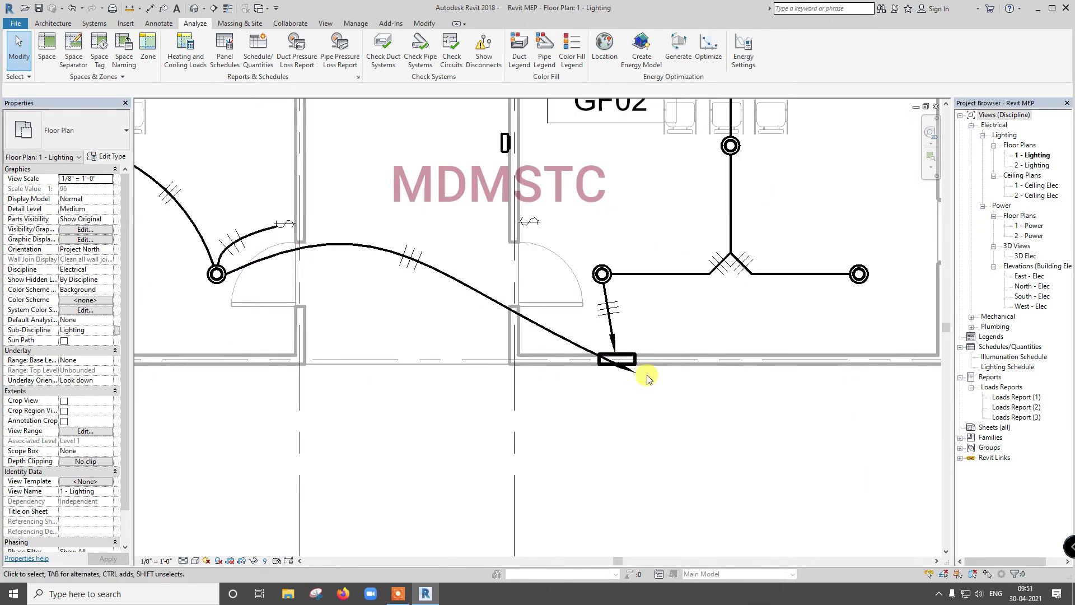
left_click(637, 358)
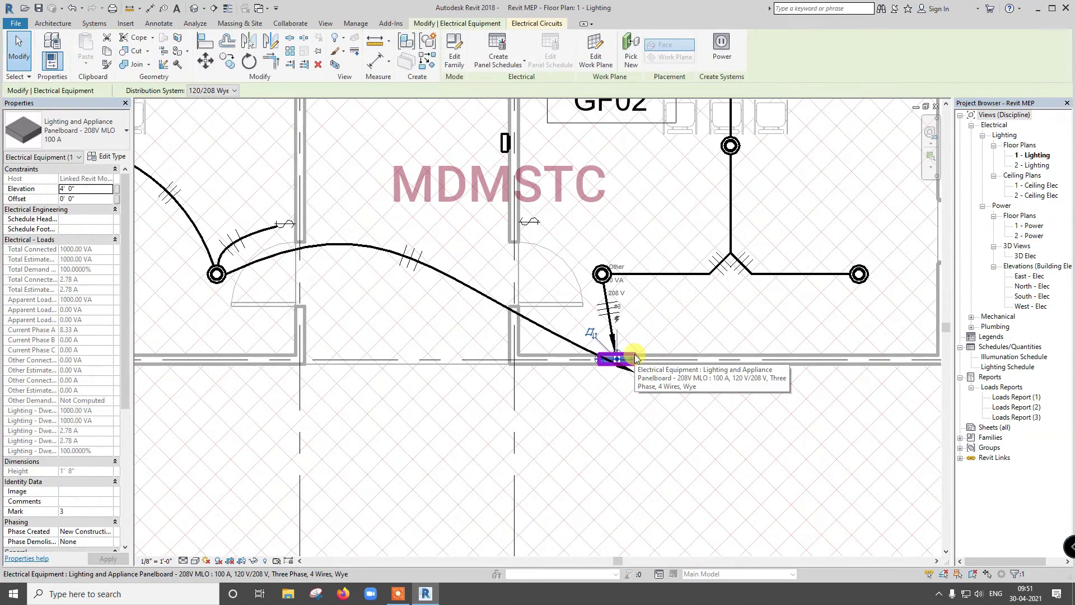
left_click(717, 64)
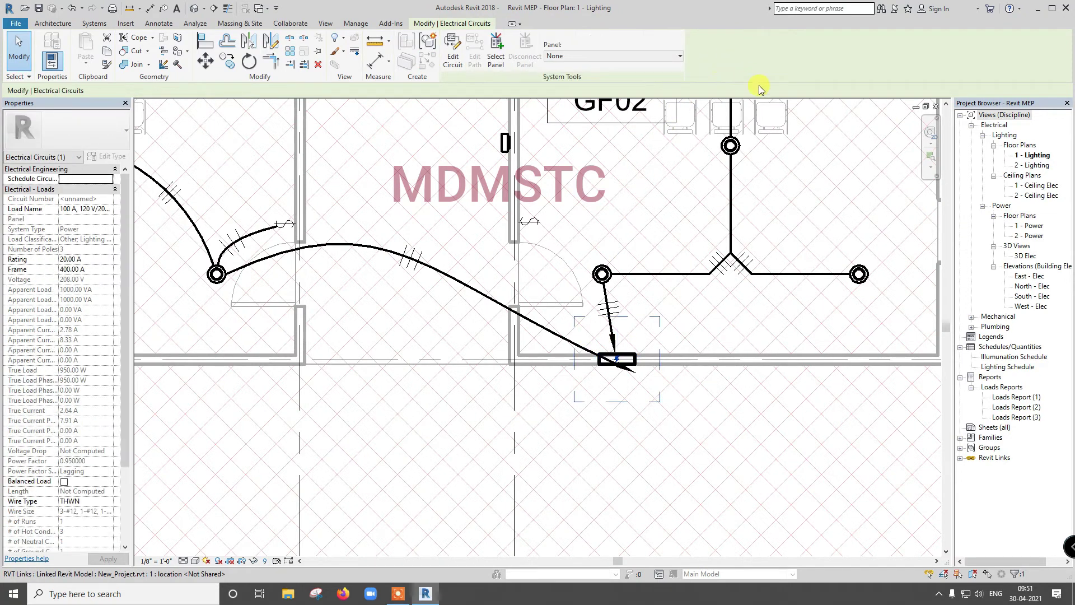
left_click(453, 56)
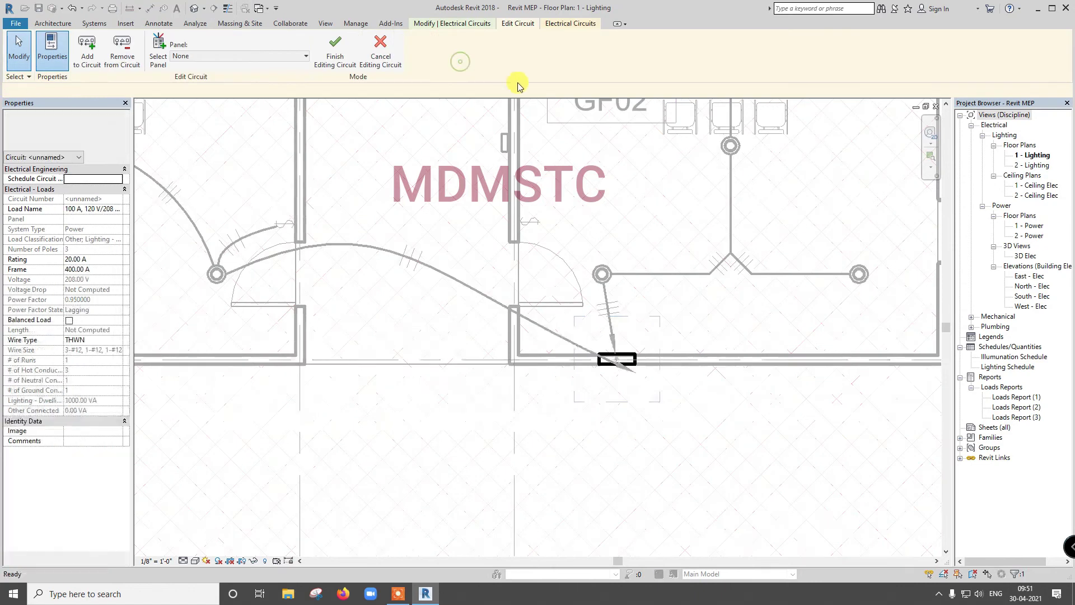
left_click(288, 60)
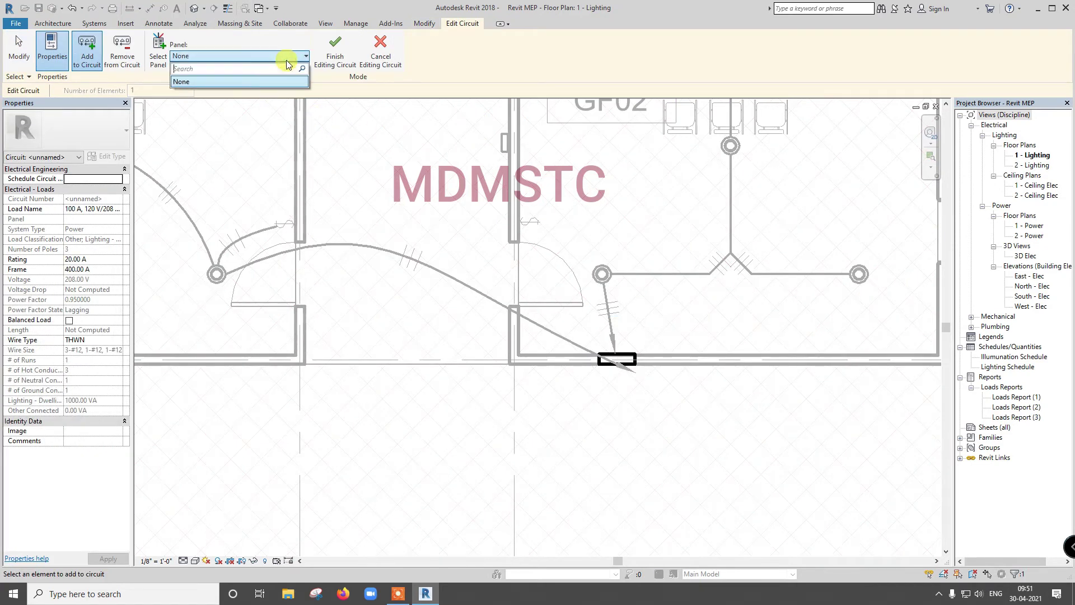
left_click(381, 50)
scroll(483, 313, "down", 3)
scroll(510, 252, "down", 3)
scroll(444, 403, "up", 3)
scroll(445, 403, "up", 3)
scroll(444, 403, "up", 1)
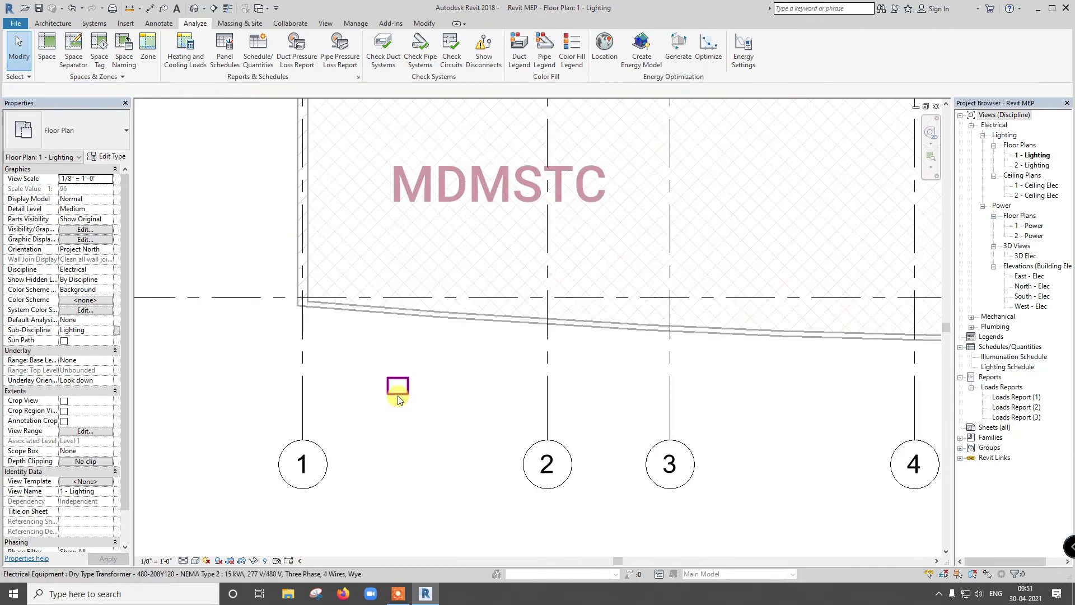
Give the 15 kVA transformer a 480/277 Wye distribution system and a 120/208 Wye secondary.
left_click(399, 399)
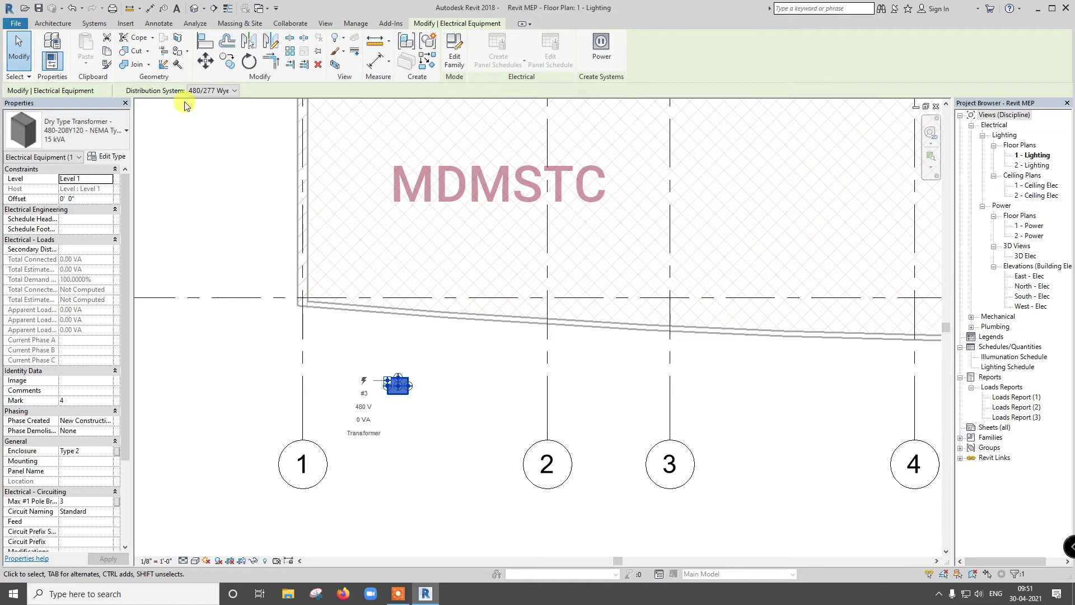
left_click(220, 91)
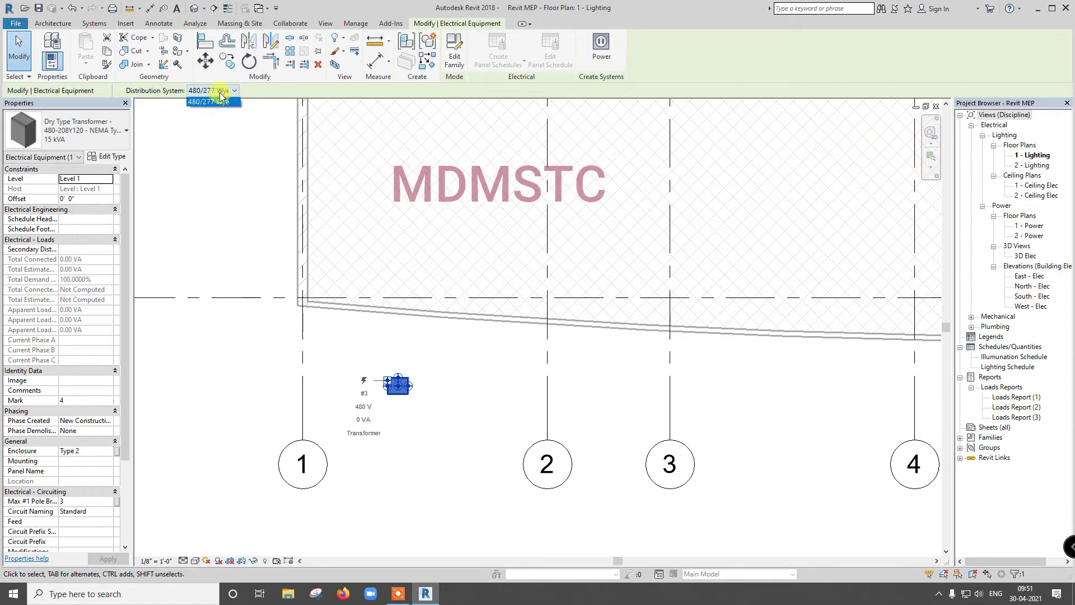
left_click(220, 96)
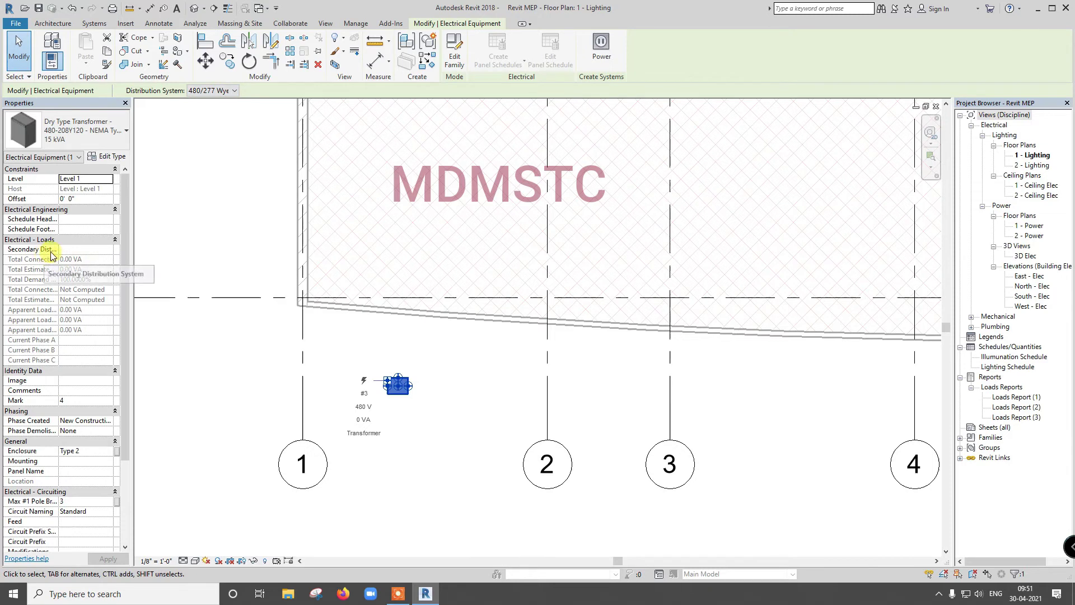
left_click(94, 249)
left_click(109, 249)
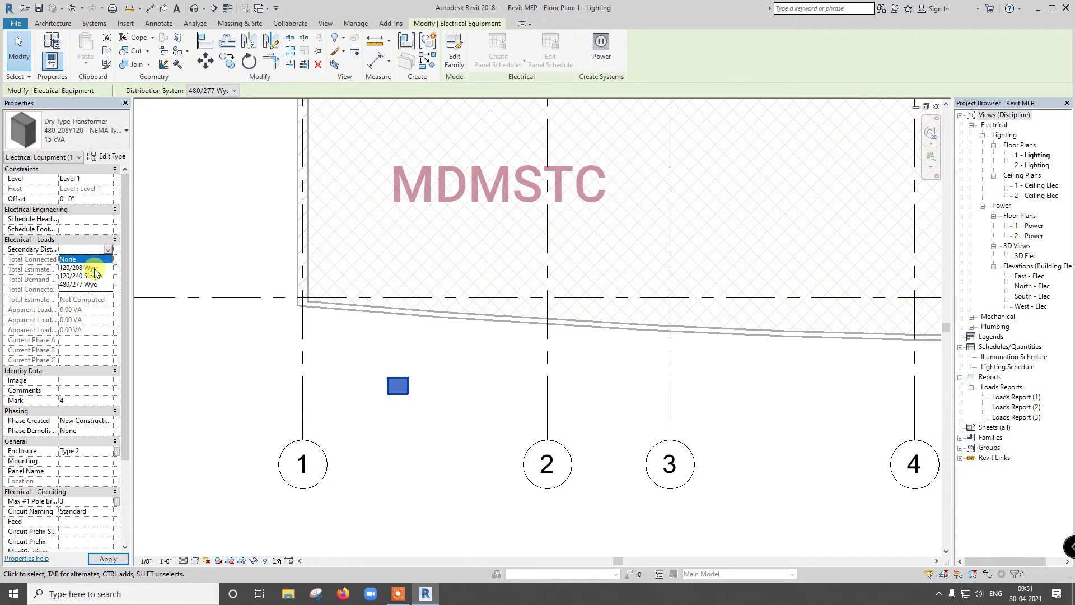
left_click(82, 269)
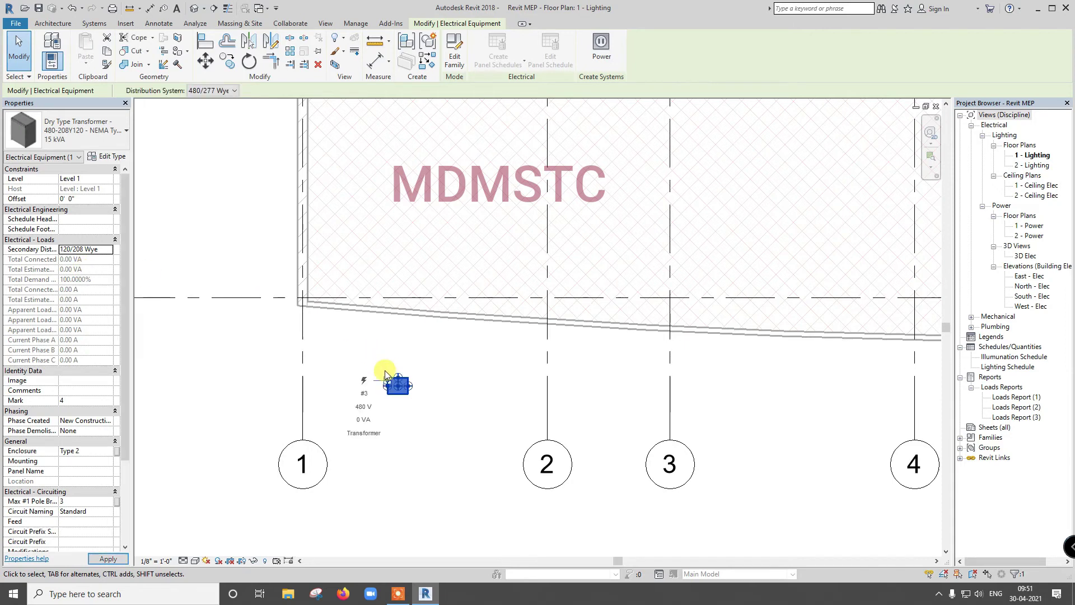
scroll(384, 371, "down", 3)
scroll(480, 235, "down", 1)
scroll(480, 235, "up", 3)
Feed the panelboard's circuit from the 15 kVA transformer, then select that circuit.
scroll(491, 268, "up", 3)
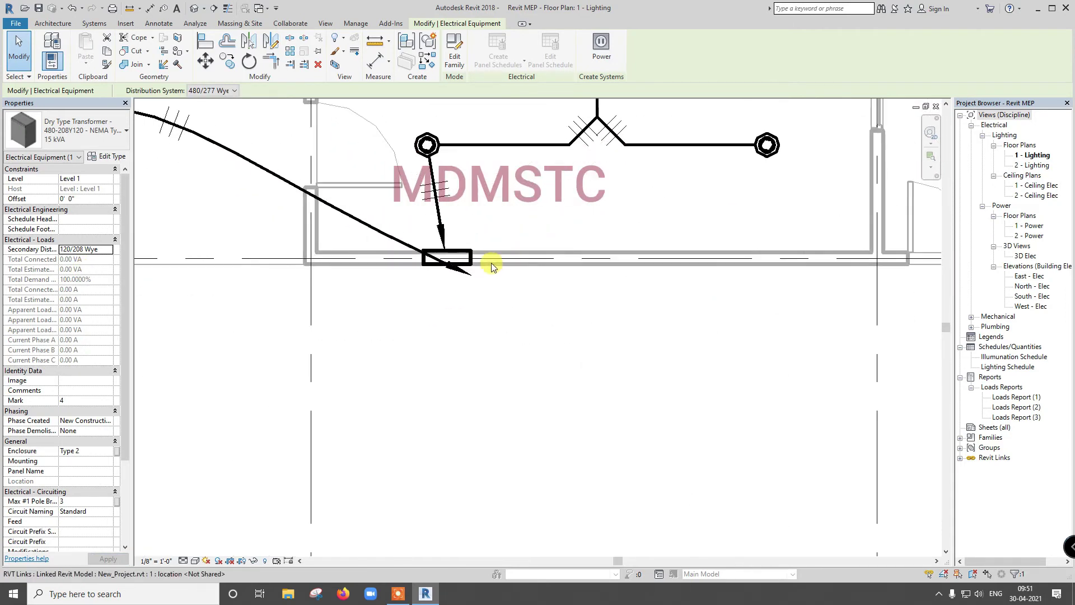
left_click(461, 253)
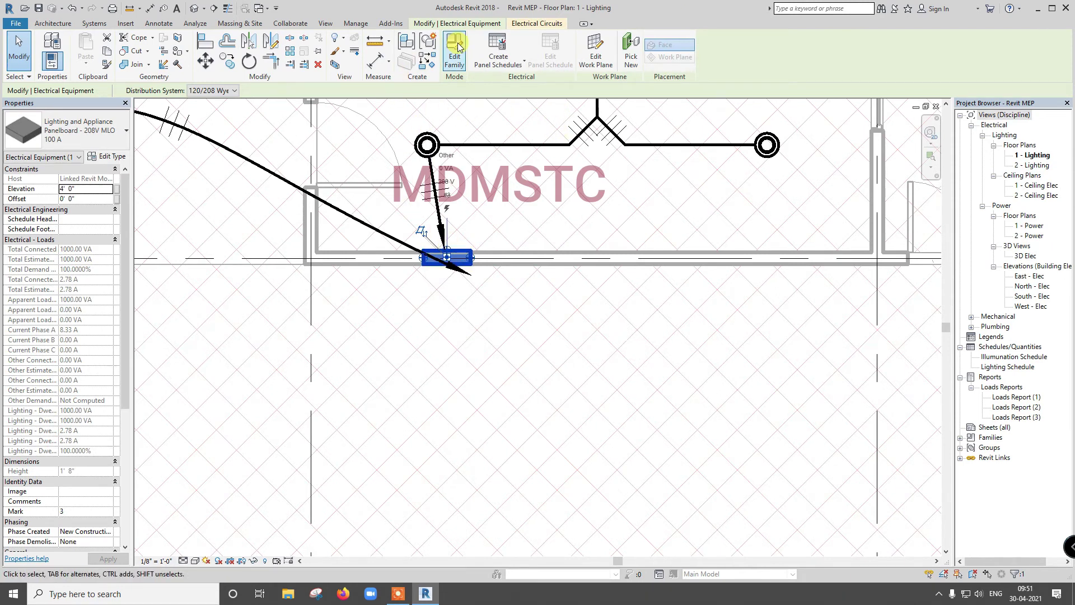
left_click(530, 25)
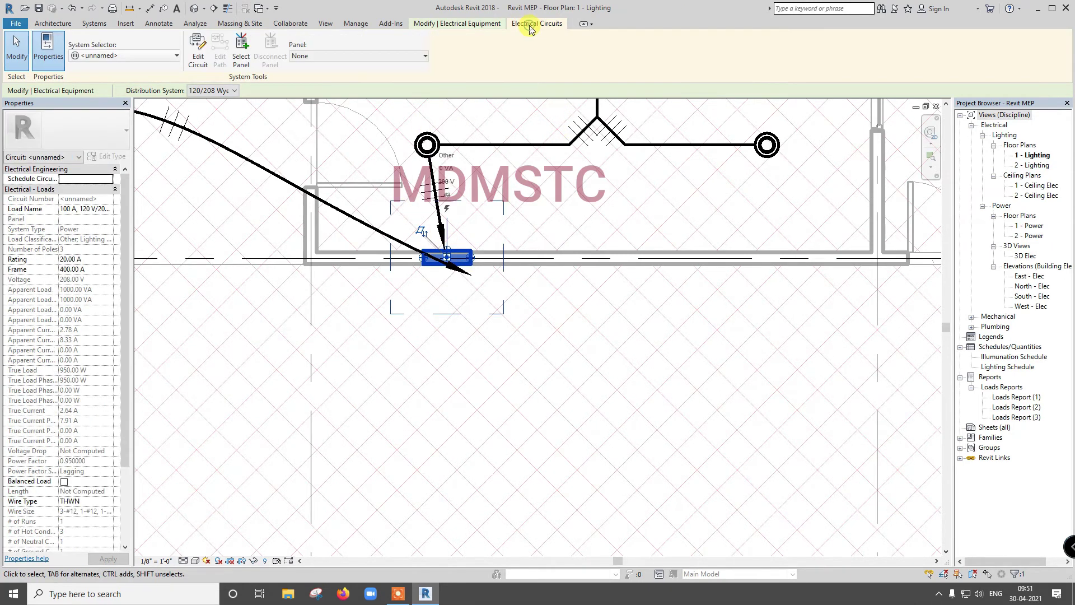
left_click(202, 61)
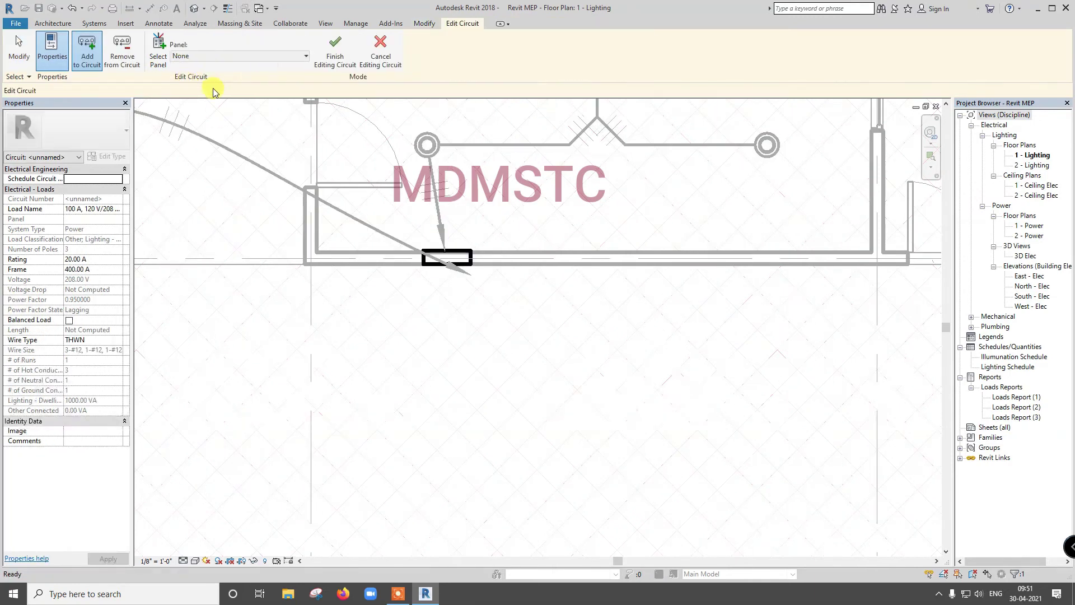
left_click(240, 56)
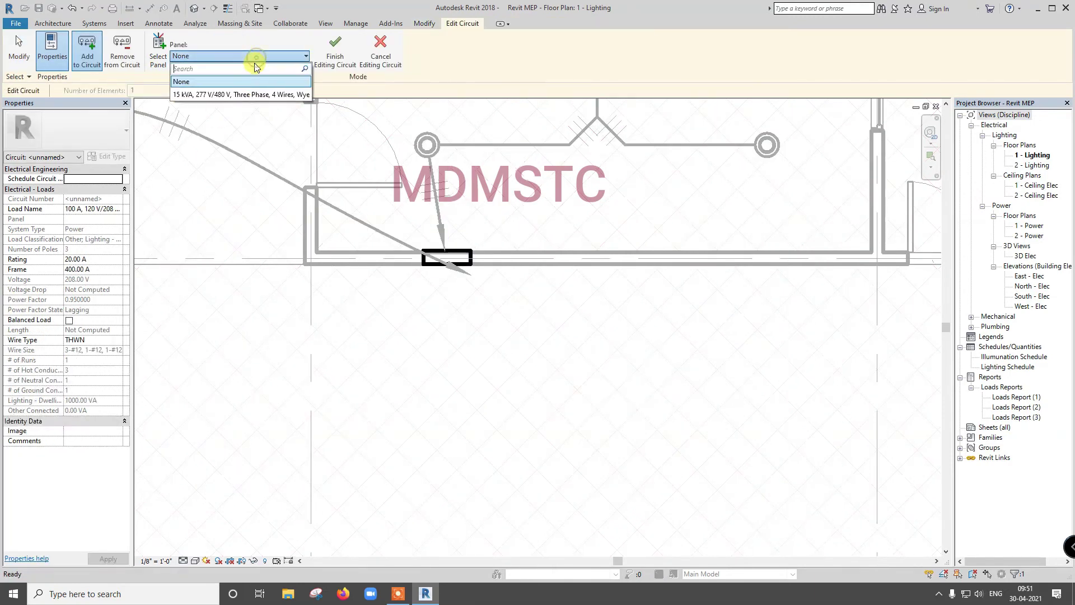
left_click(241, 95)
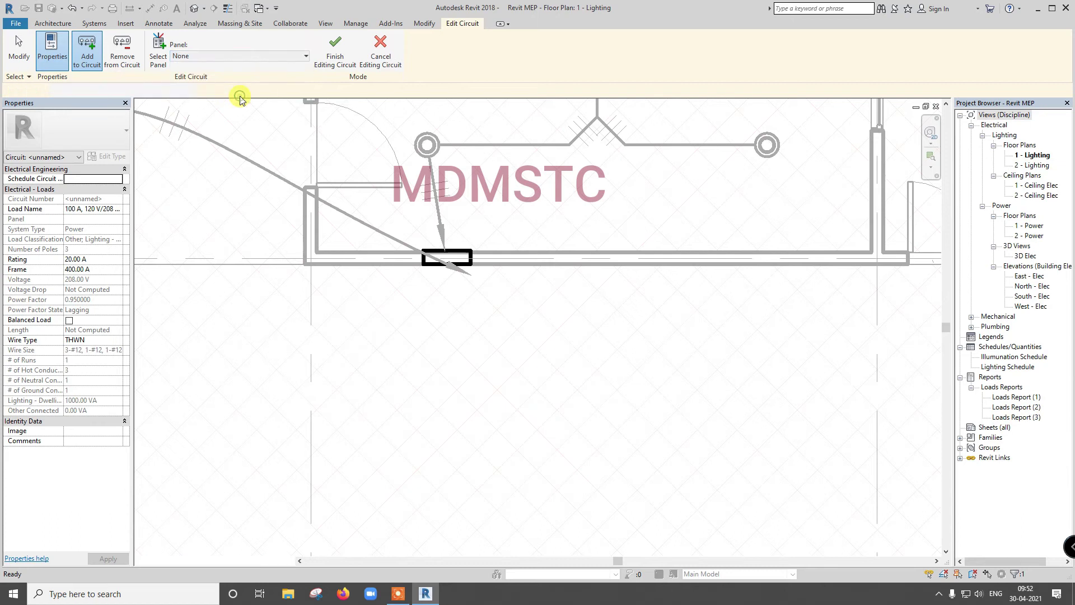
left_click(335, 53)
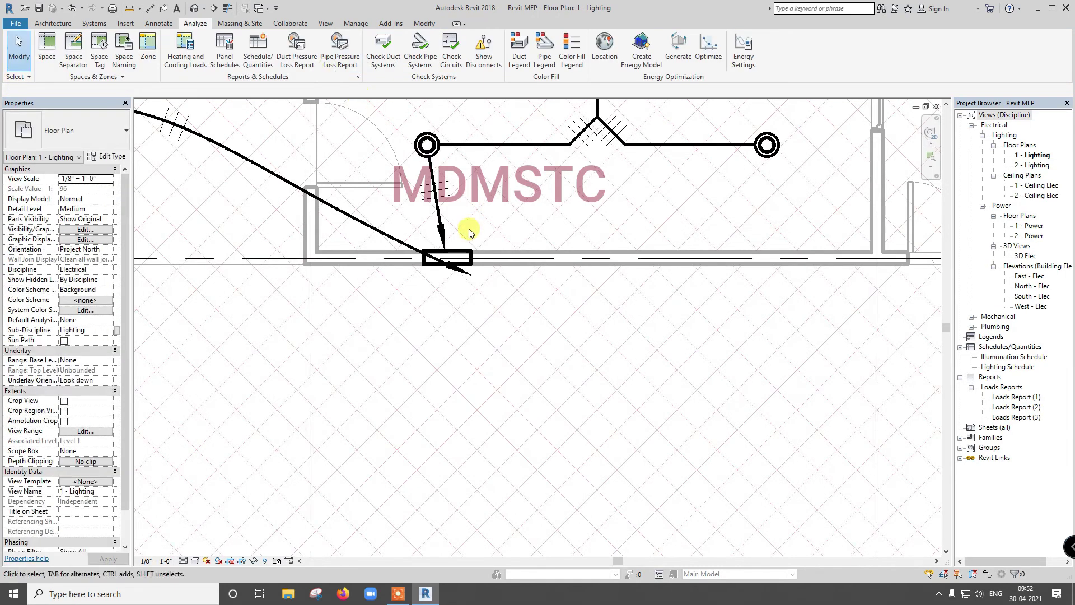
key("Tab")
left_click(470, 263)
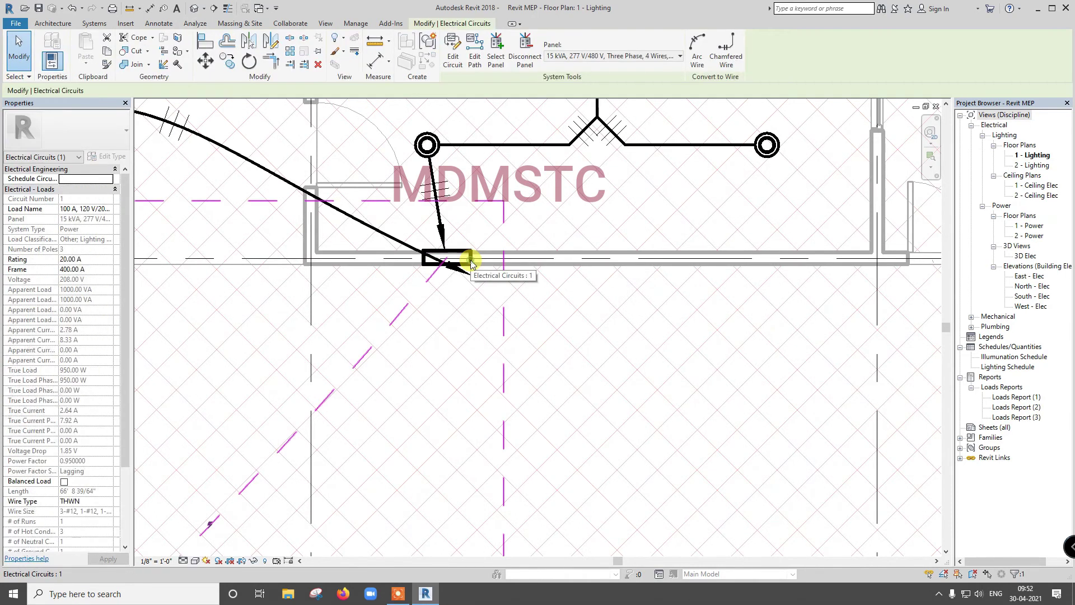
left_click(698, 45)
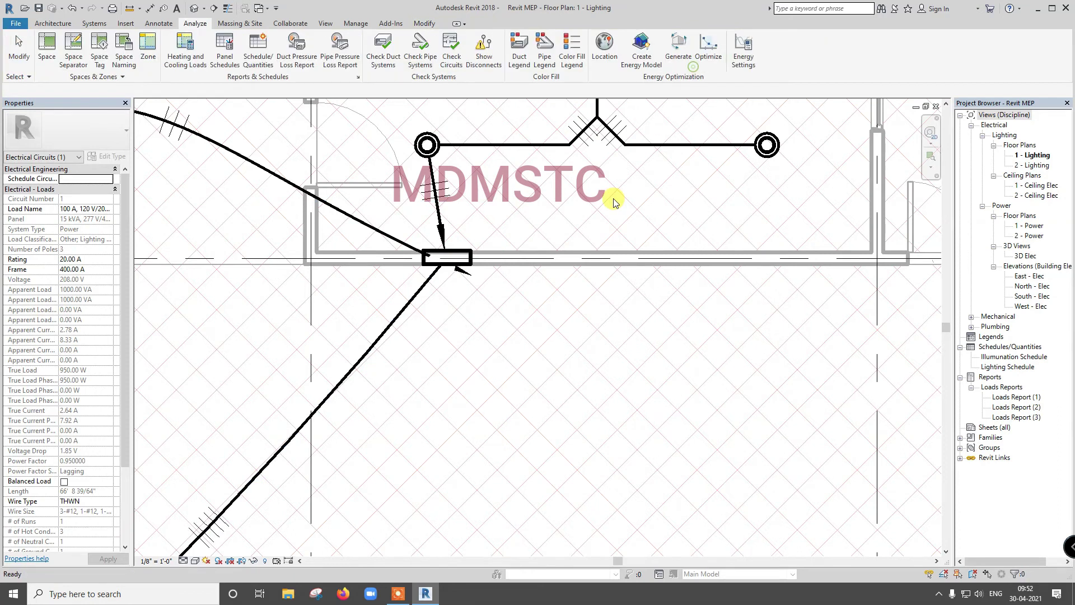
scroll(597, 264, "down", 1)
scroll(597, 265, "down", 5)
scroll(560, 297, "down", 1)
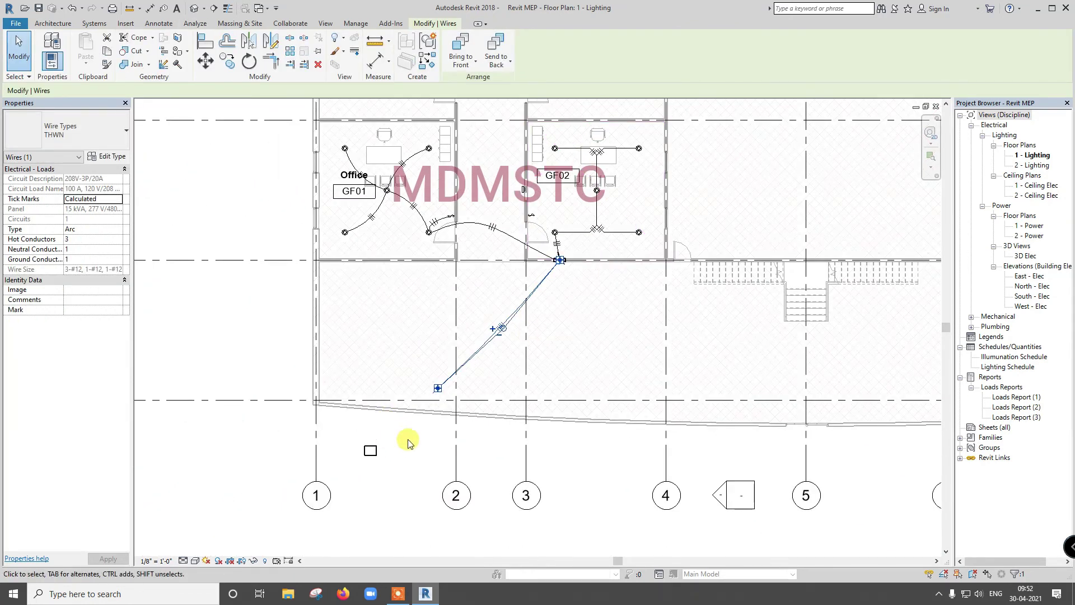
scroll(420, 441, "up", 3)
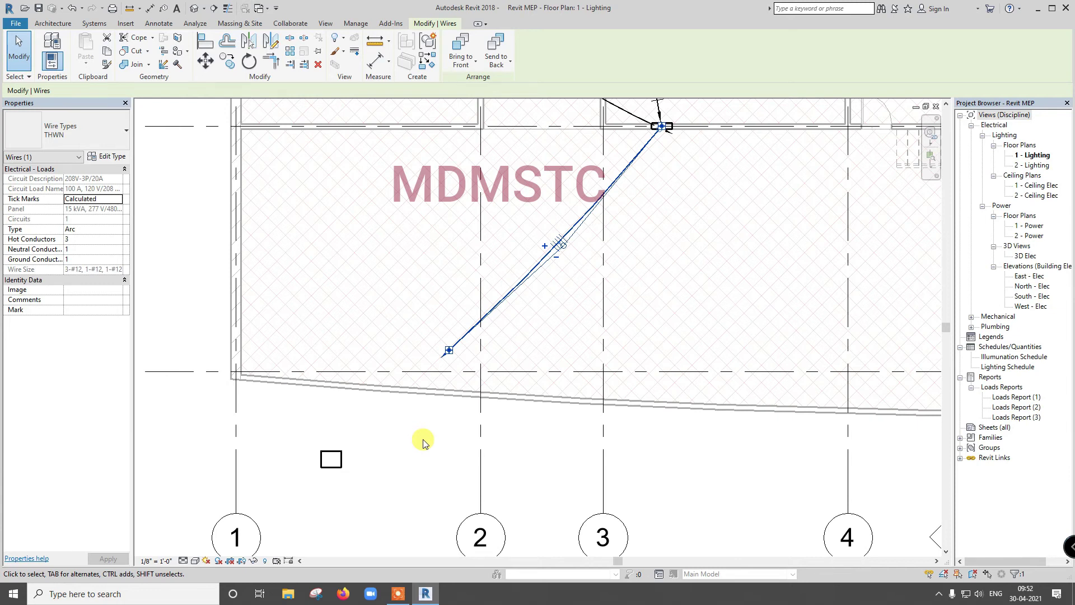
left_click(432, 361)
left_click(480, 314)
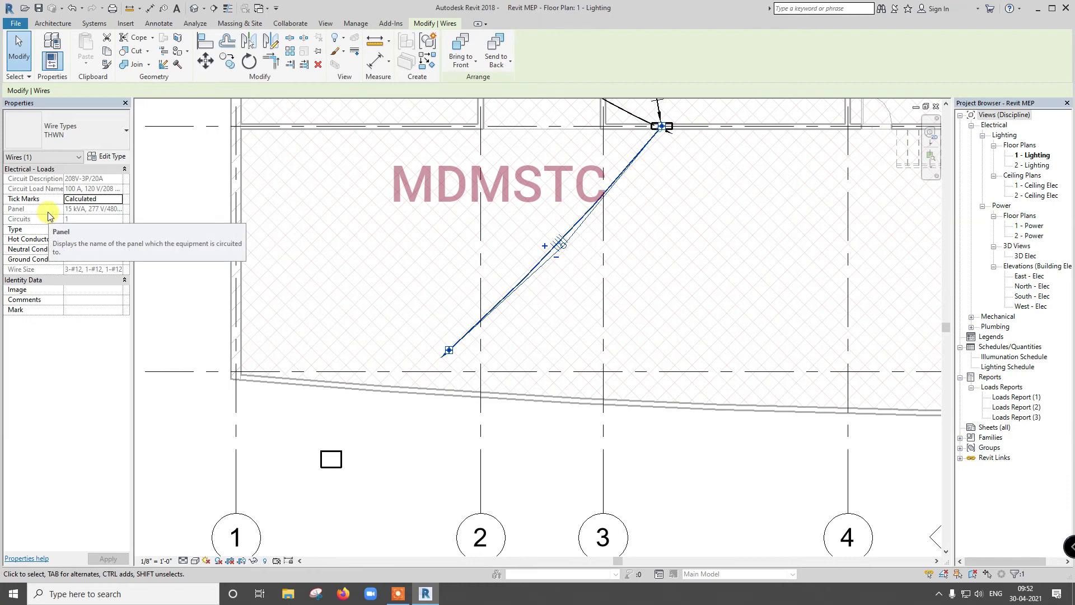
scroll(593, 143, "down", 1)
scroll(594, 140, "down", 2)
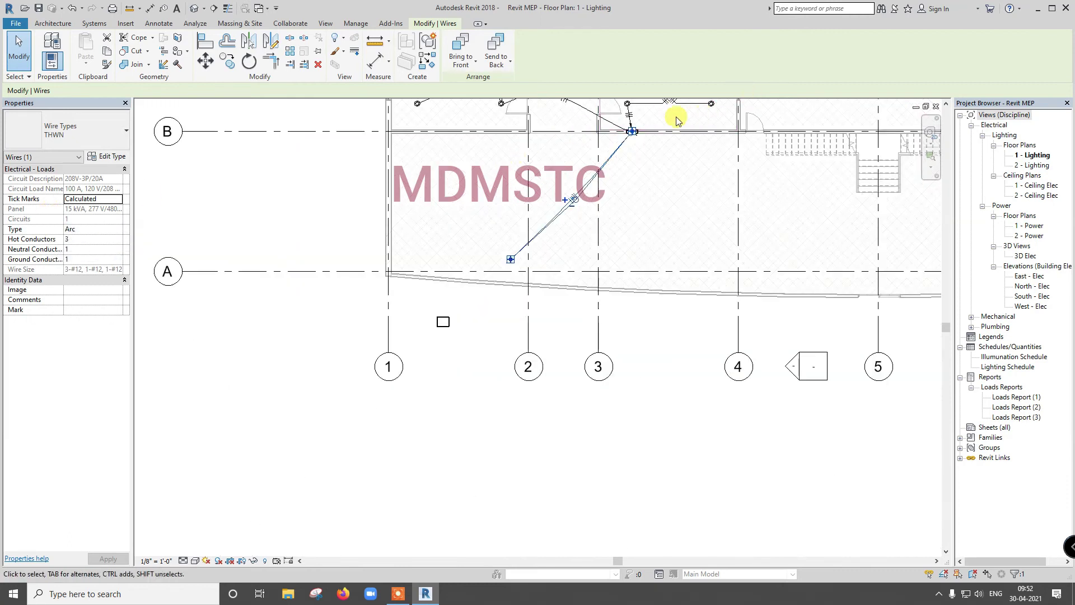
scroll(678, 120, "up", 3)
scroll(589, 156, "up", 2)
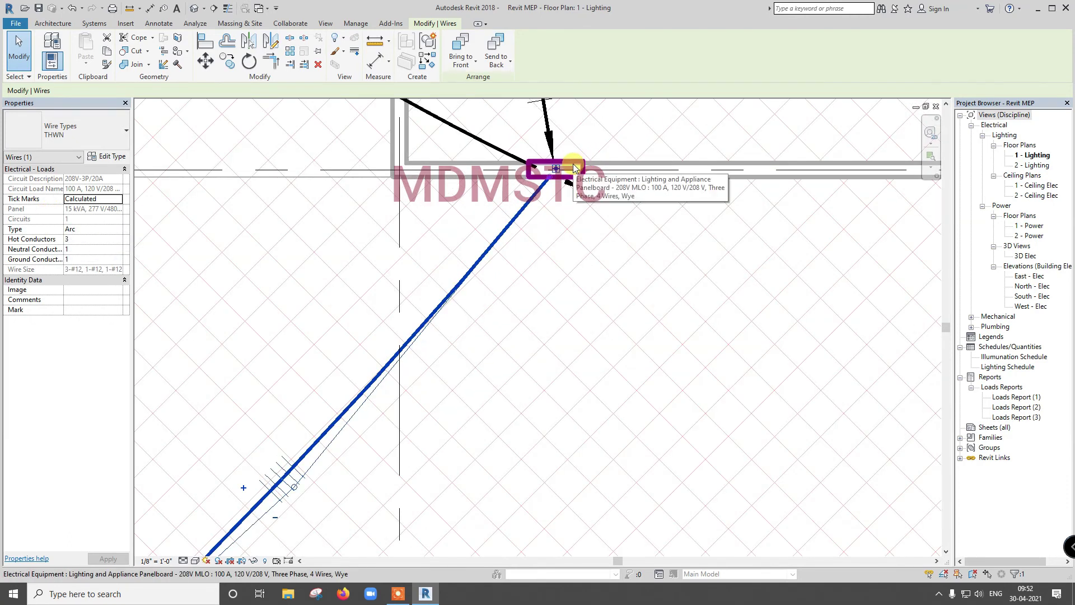
left_click(574, 168)
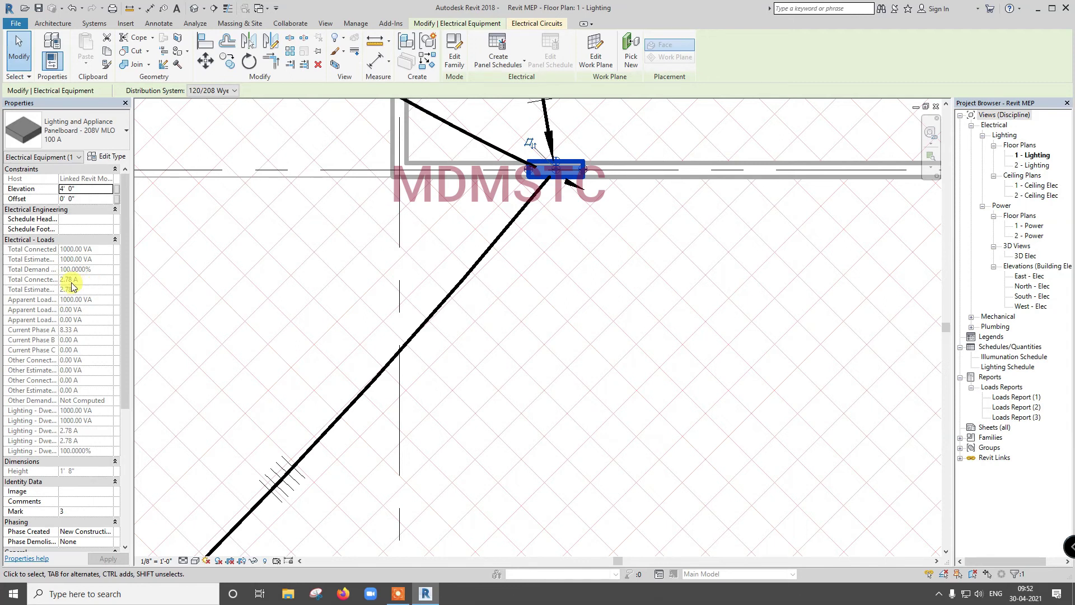
scroll(348, 367, "down", 5)
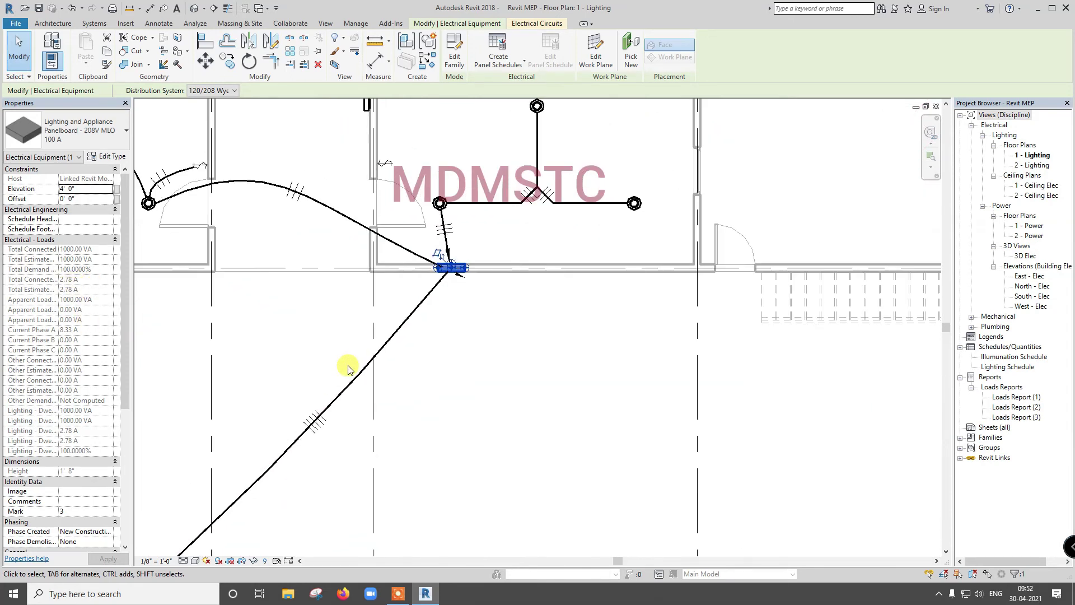
scroll(348, 369, "down", 2)
scroll(232, 307, "up", 3)
scroll(175, 316, "up", 2)
middle_click_drag(176, 316, 395, 341)
scroll(371, 317, "up", 2)
scroll(370, 322, "up", 2)
scroll(368, 324, "up", 2)
left_click(368, 325)
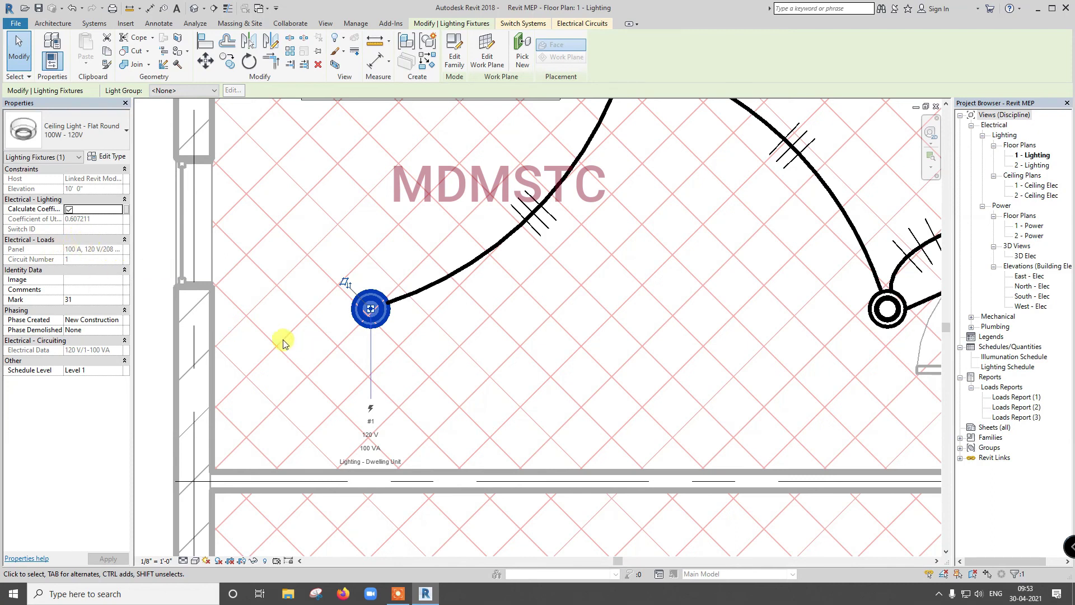
scroll(279, 343, "down", 2)
scroll(278, 344, "down", 3)
scroll(278, 344, "down", 2)
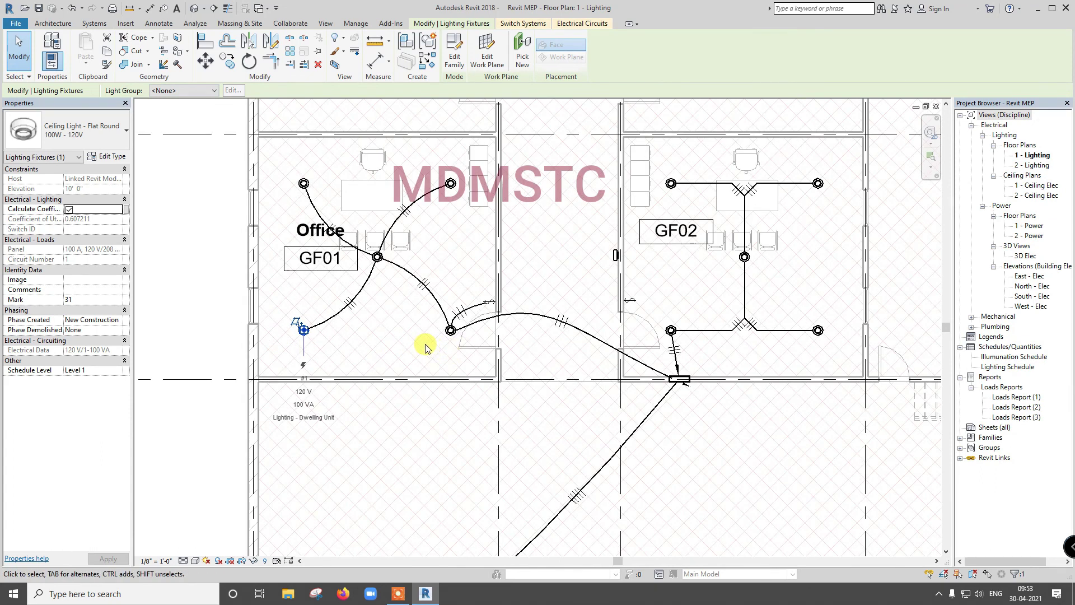
key("Escape")
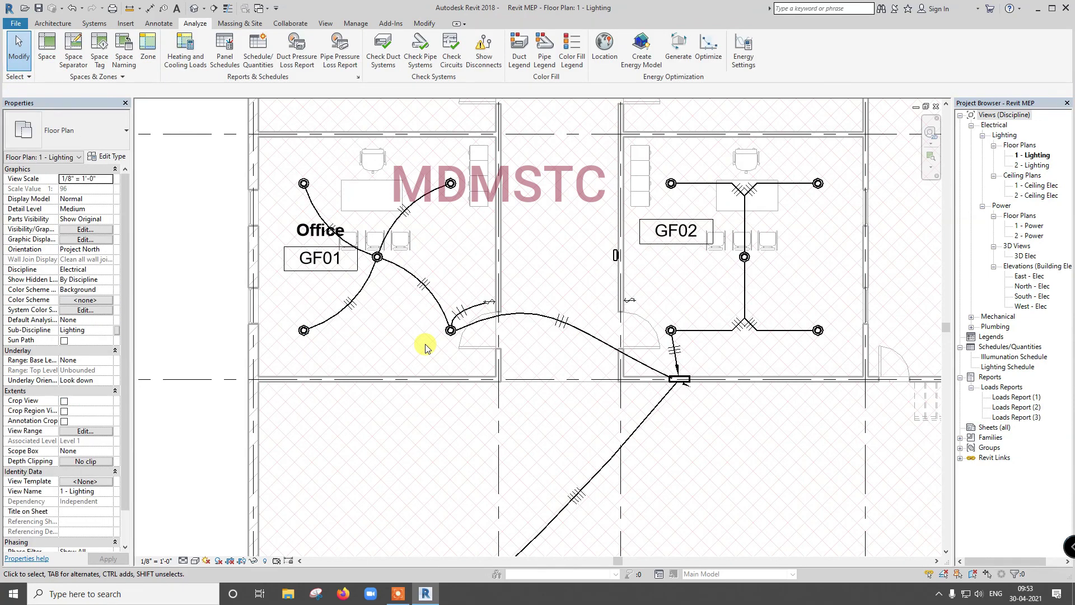